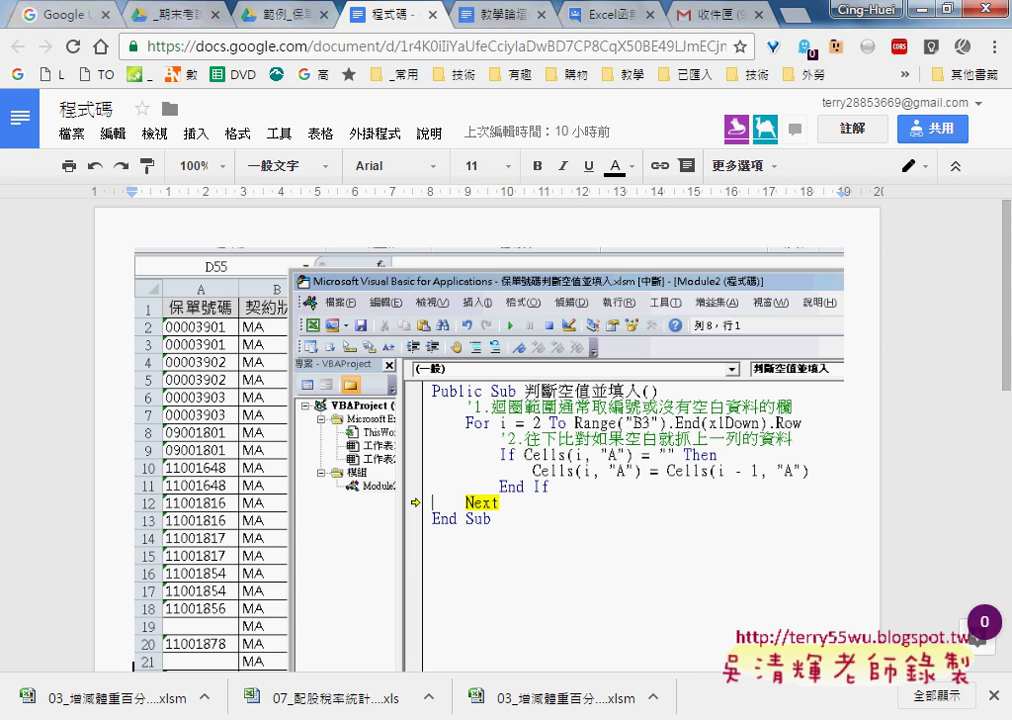
Bring the 保單號碼判斷空值並填入.xlsx workbook to the front from the Excel taskbar preview.
mouse_move(516, 715)
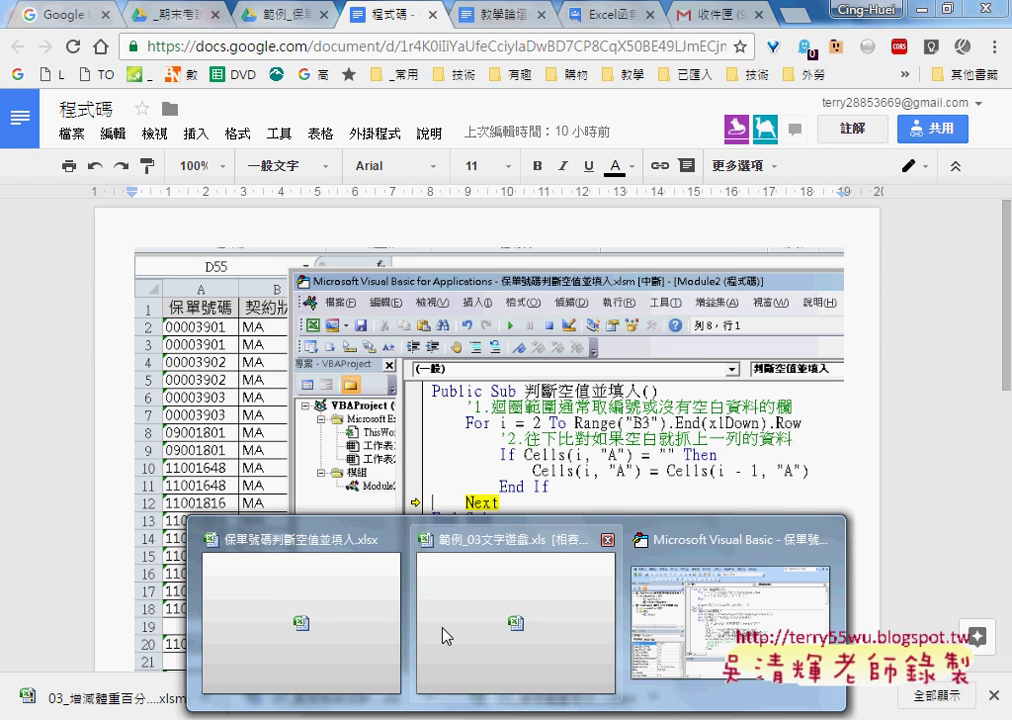
click(332, 622)
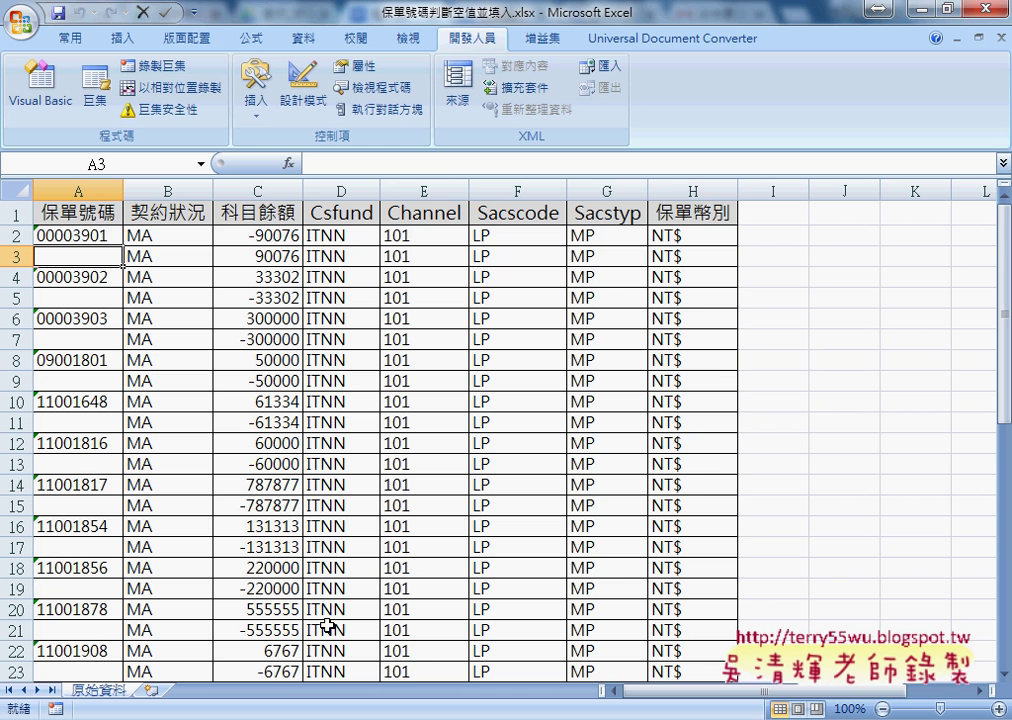
click(78, 297)
click(80, 339)
click(90, 252)
click(92, 236)
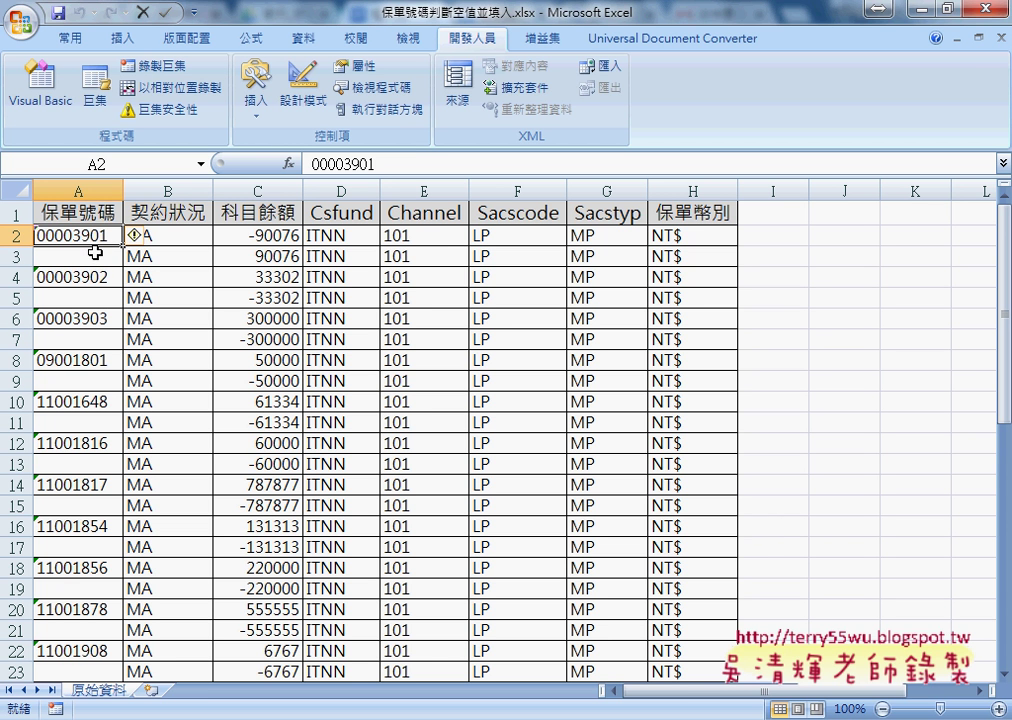
click(93, 256)
click(92, 236)
click(92, 259)
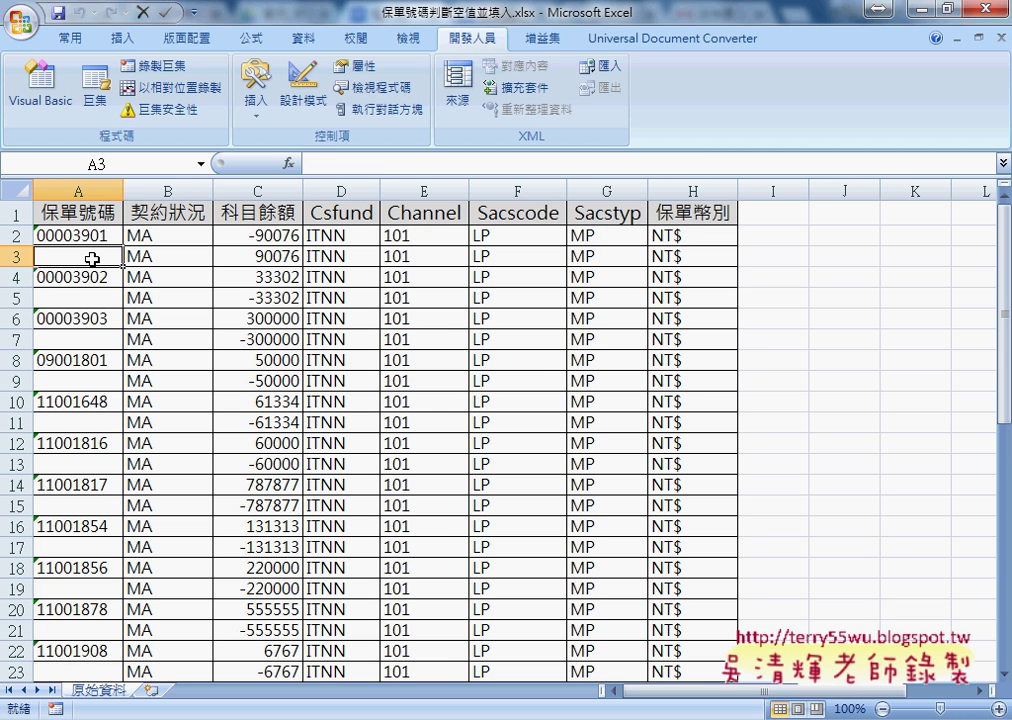
click(92, 233)
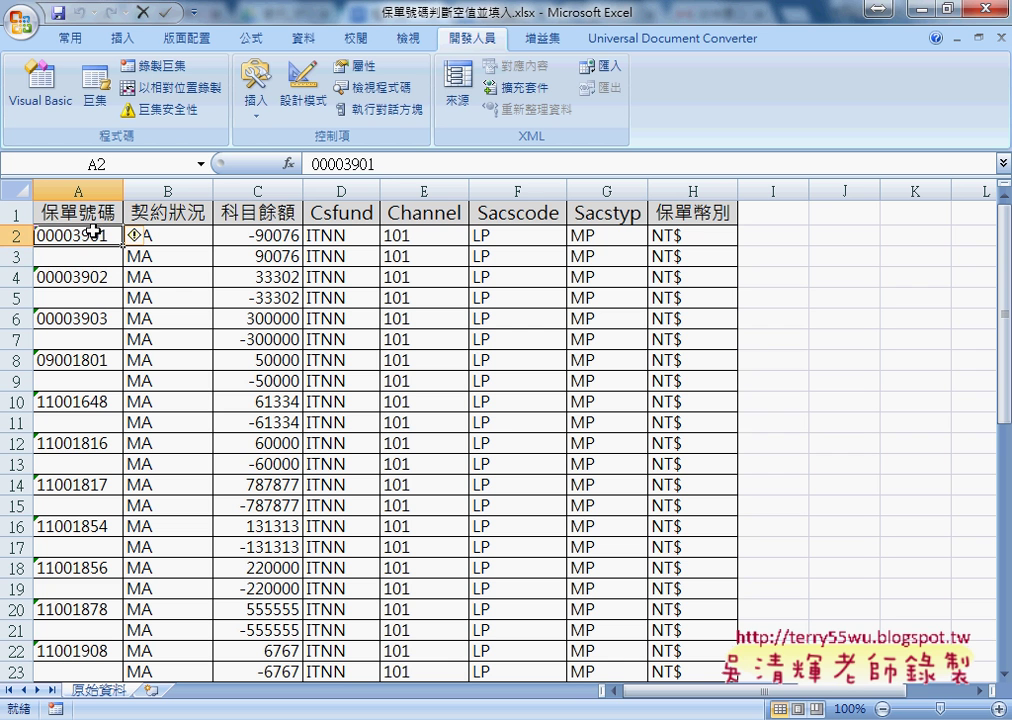
click(87, 256)
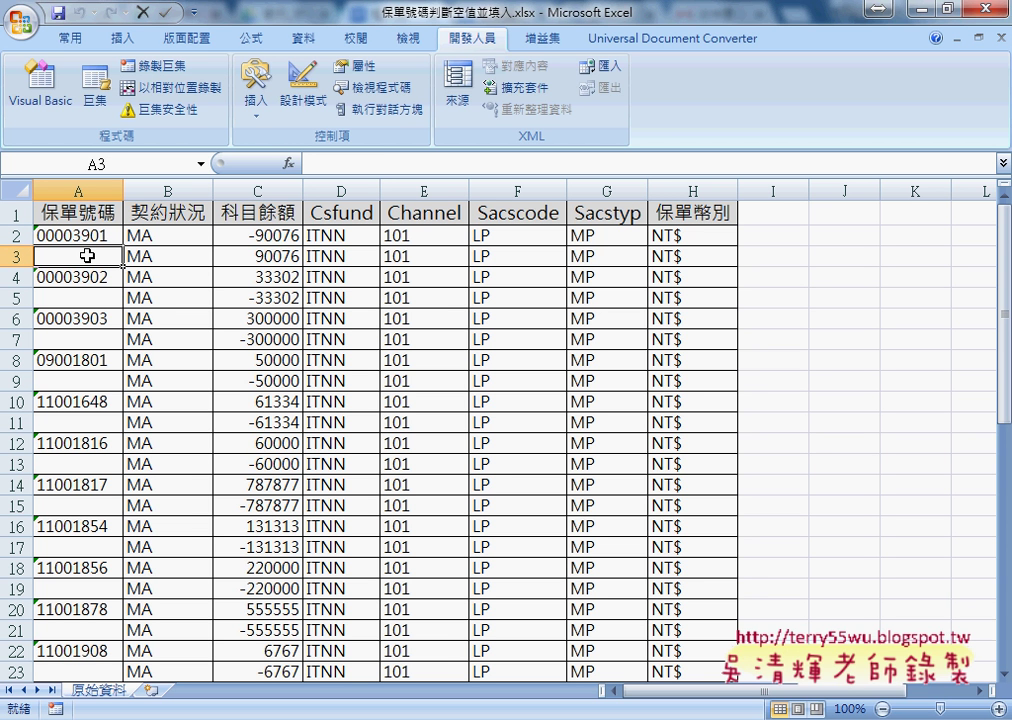
scroll(68, 436, down, 3)
scroll(75, 436, down, 3)
scroll(84, 463, down, 2)
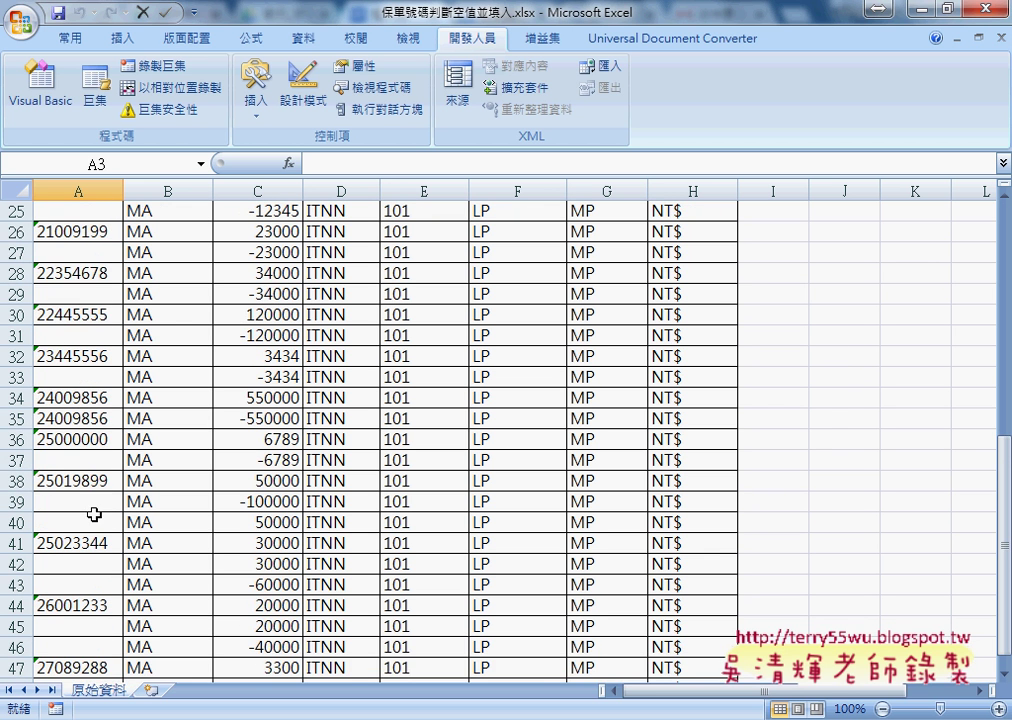
scroll(93, 514, down, 1)
click(81, 418)
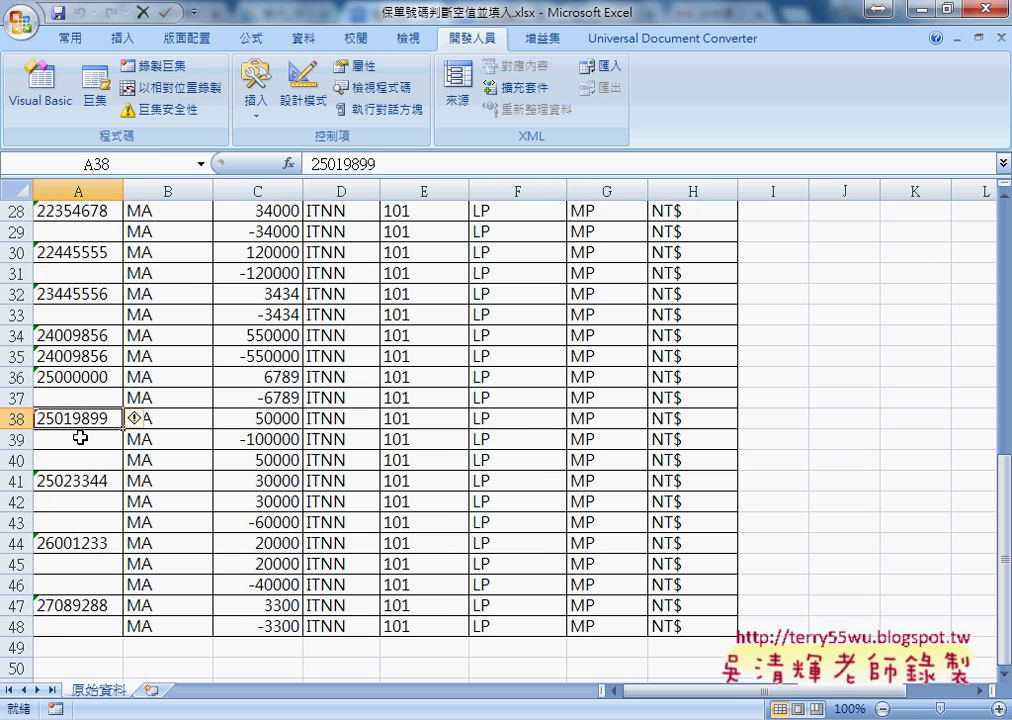
click(80, 437)
click(88, 459)
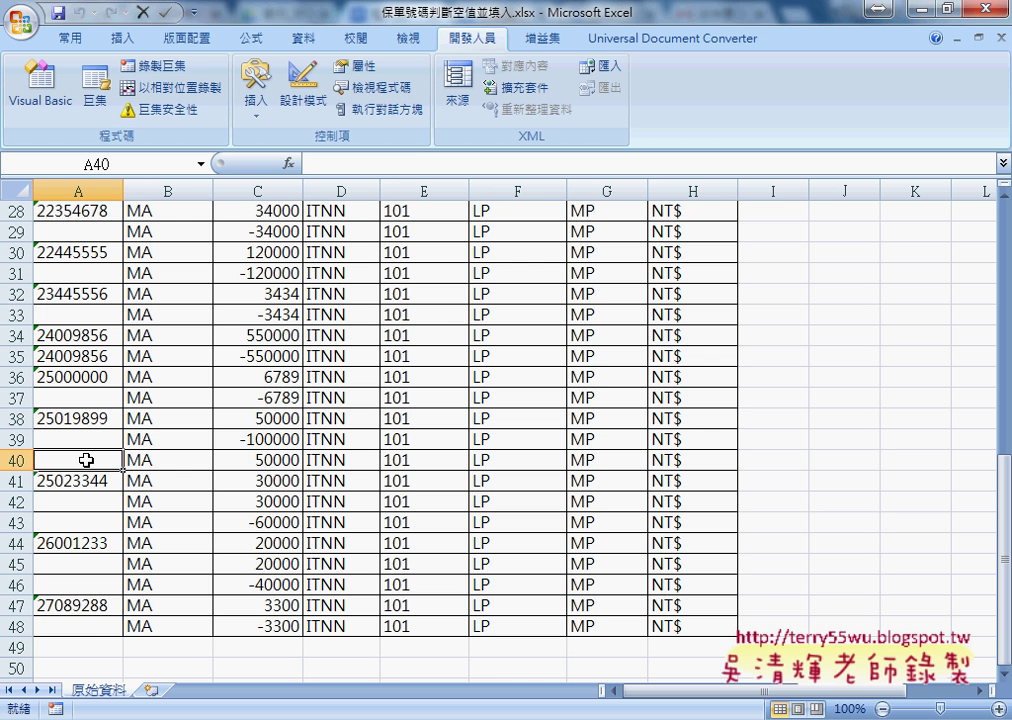
scroll(87, 460, up, 3)
scroll(86, 398, up, 5)
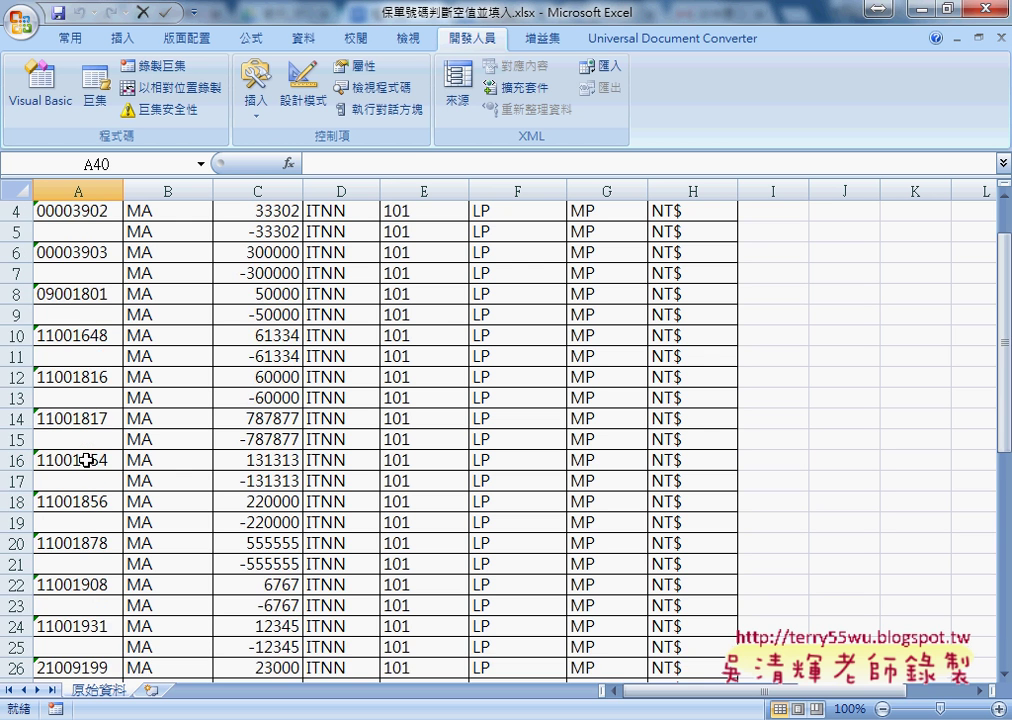
scroll(86, 396, up, 1)
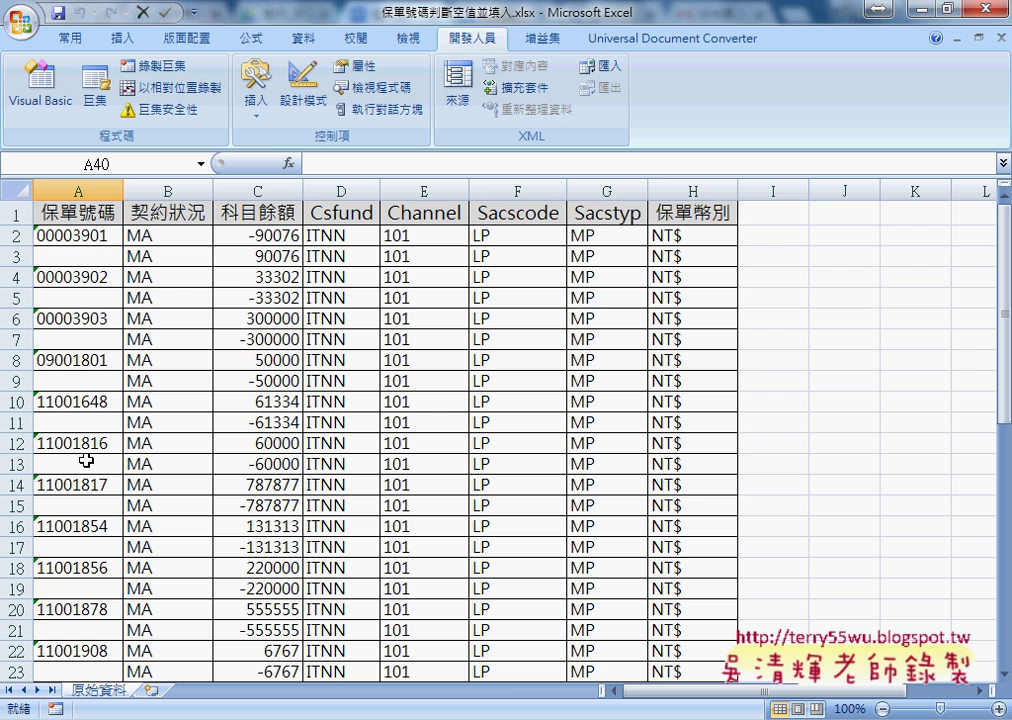
click(14, 236)
click(163, 235)
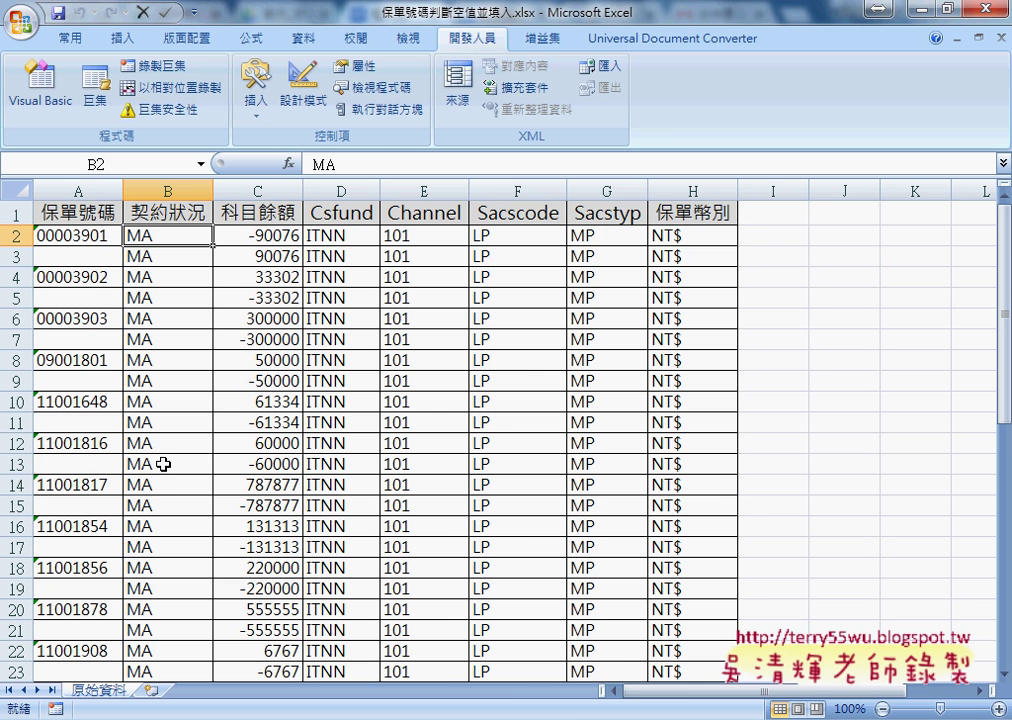
click(79, 190)
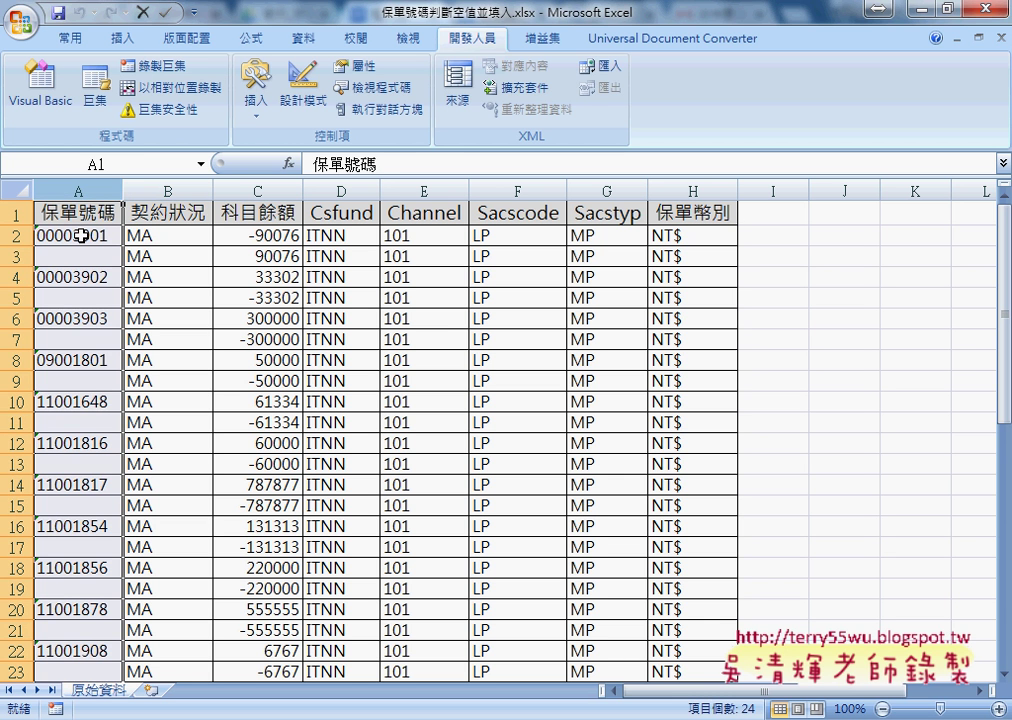
click(80, 236)
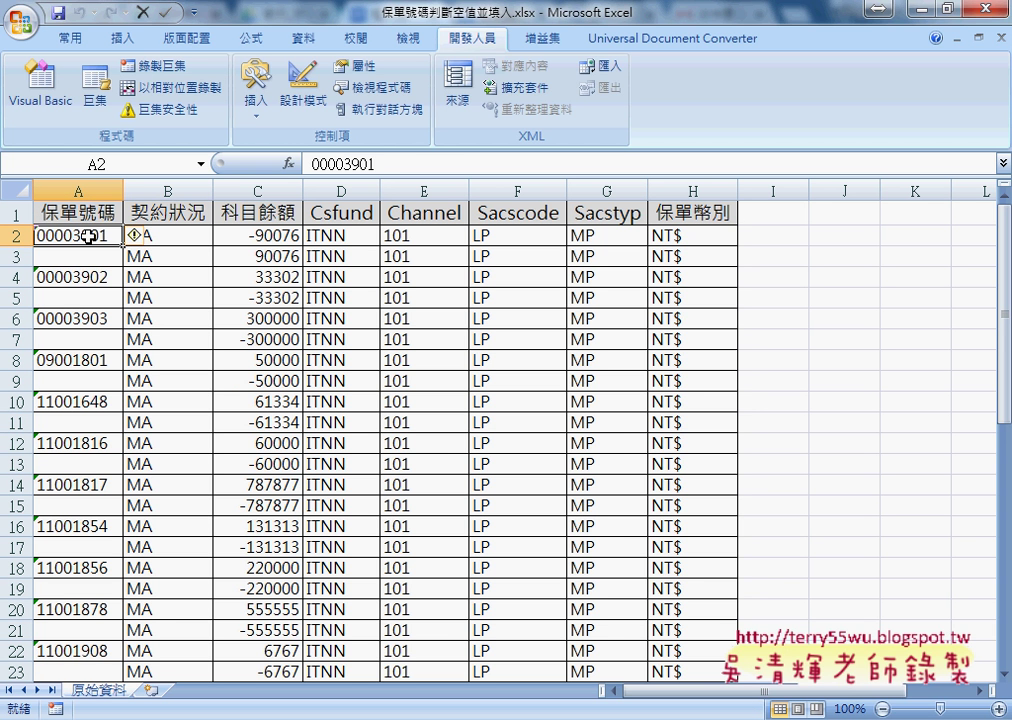
key(ctrl+Down)
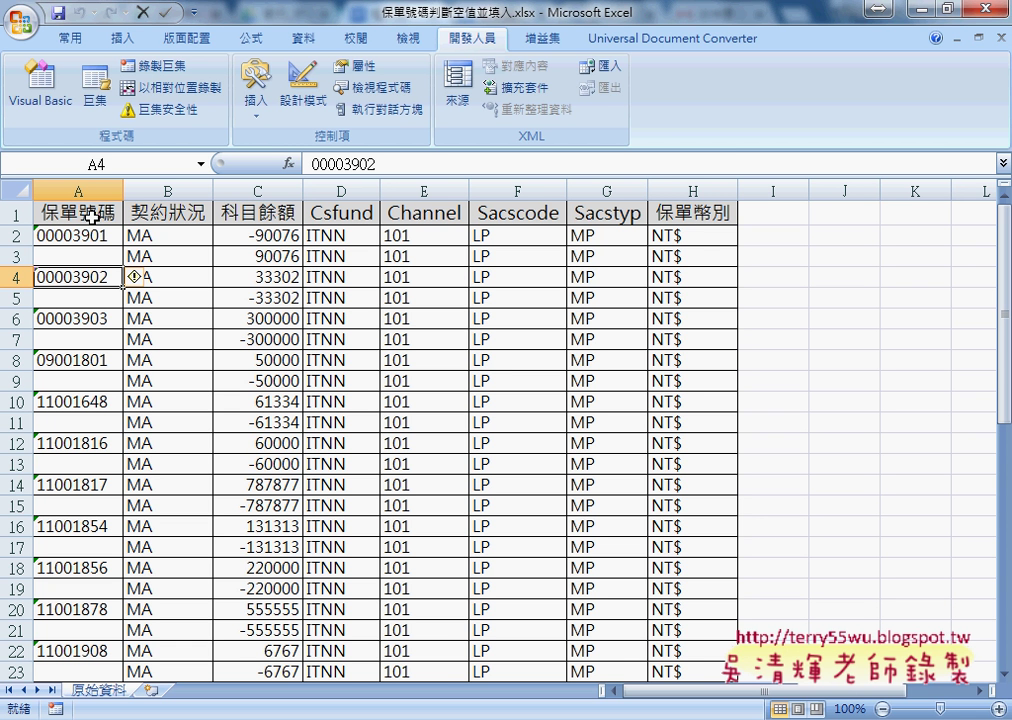
click(172, 237)
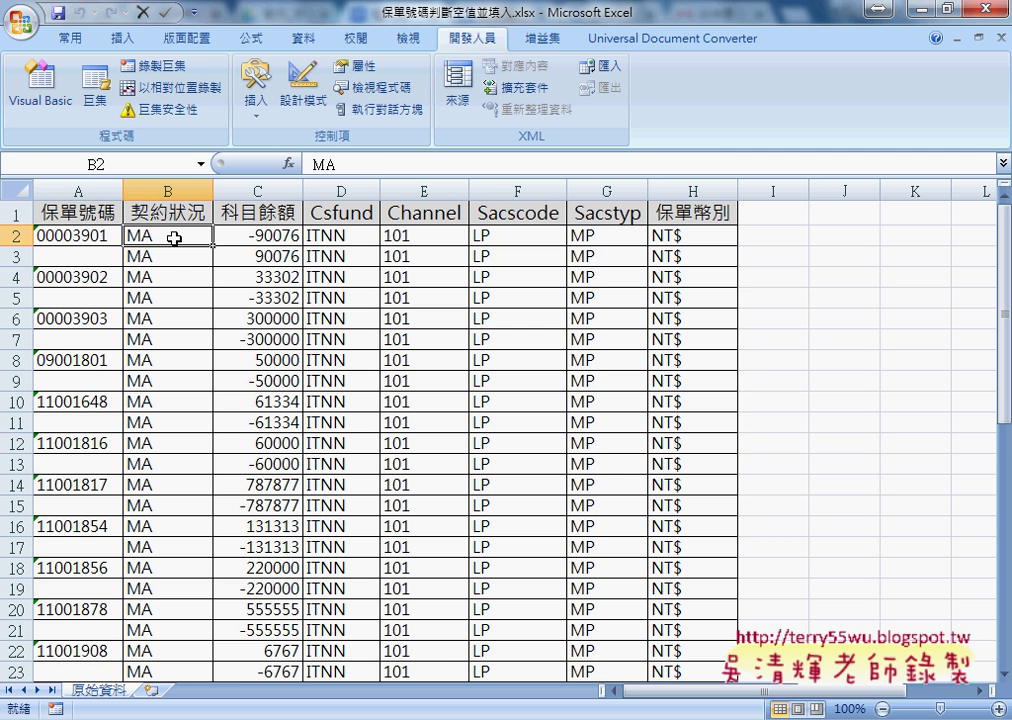
key(ctrl+Down)
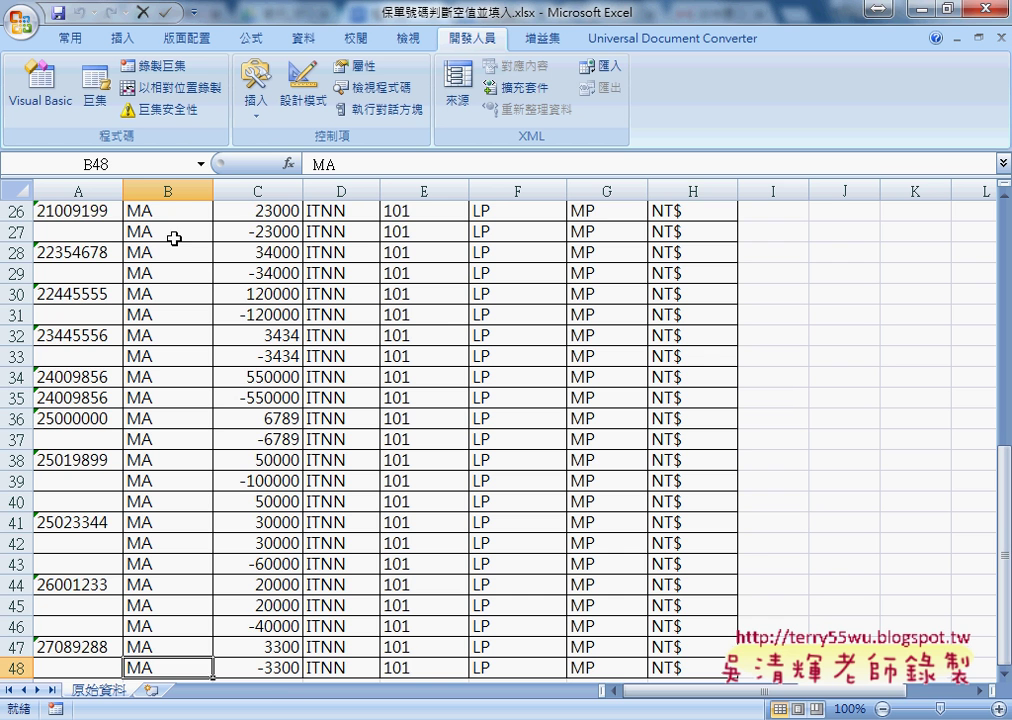
scroll(174, 238, up, 7)
scroll(176, 240, up, 2)
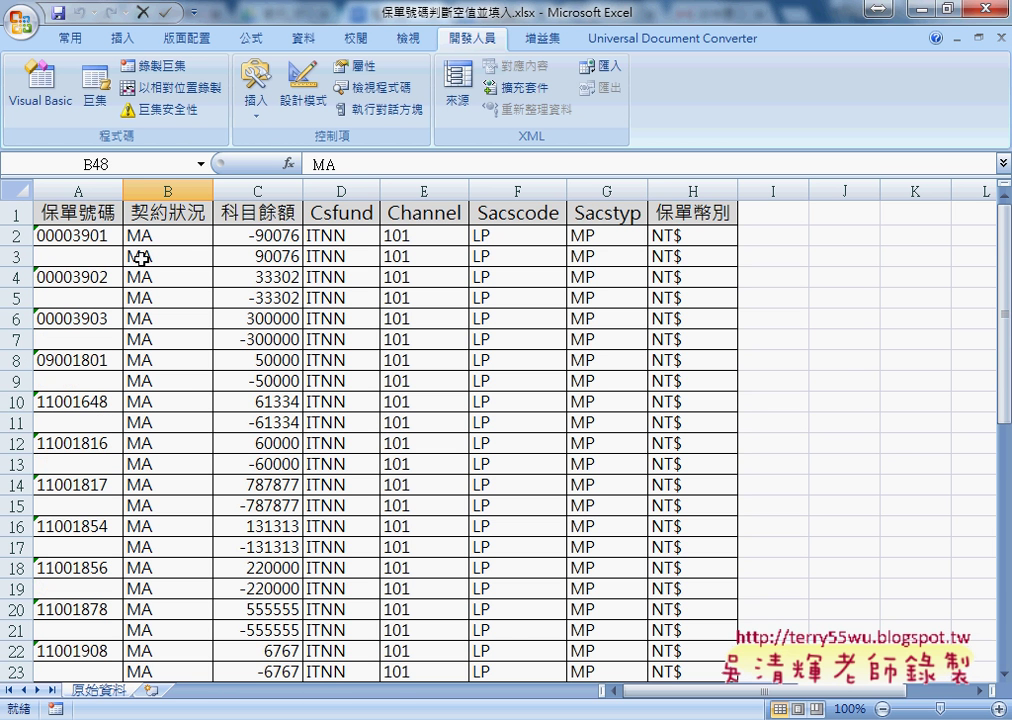
Check policy number 00003901 in A2 and the blank A3, then open the Visual Basic editor.
click(66, 236)
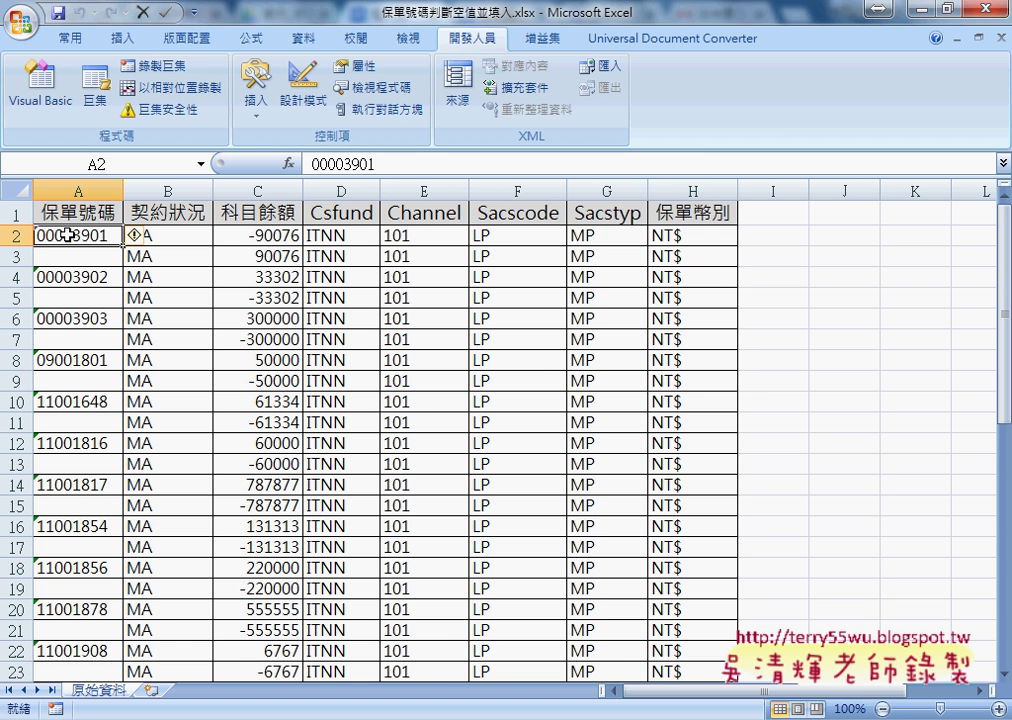
click(68, 257)
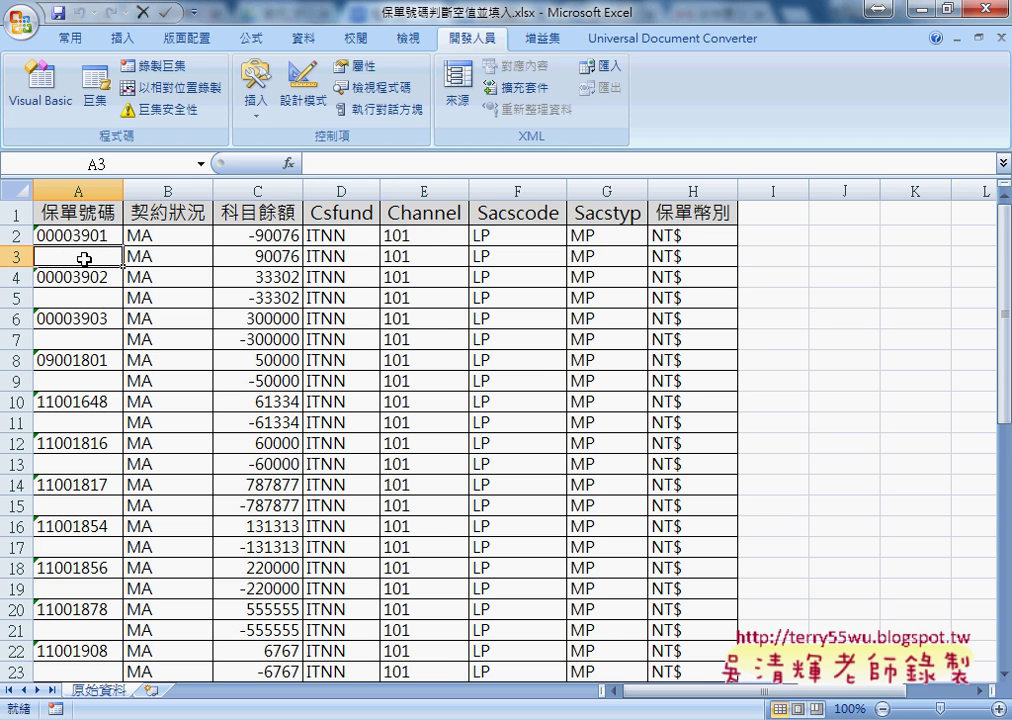
click(85, 230)
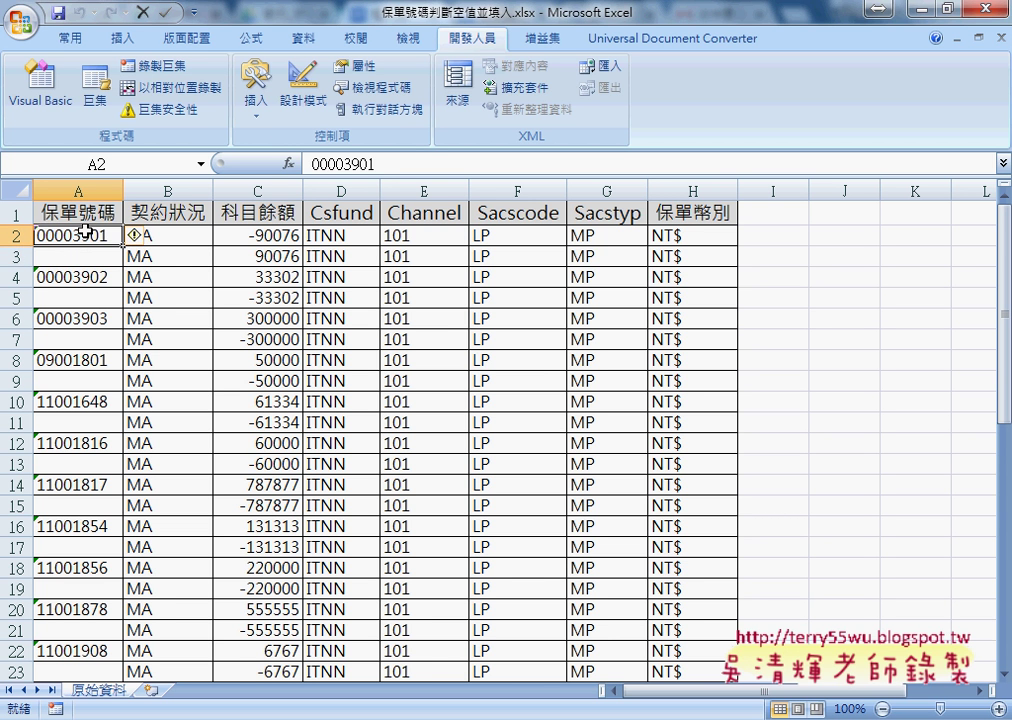
click(81, 255)
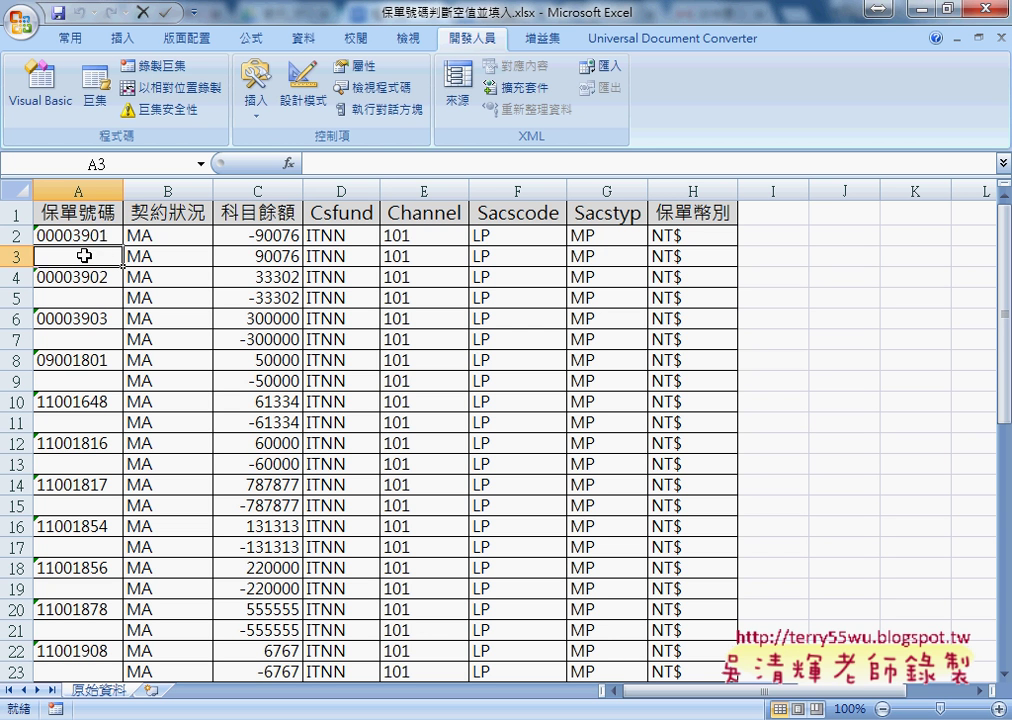
click(90, 236)
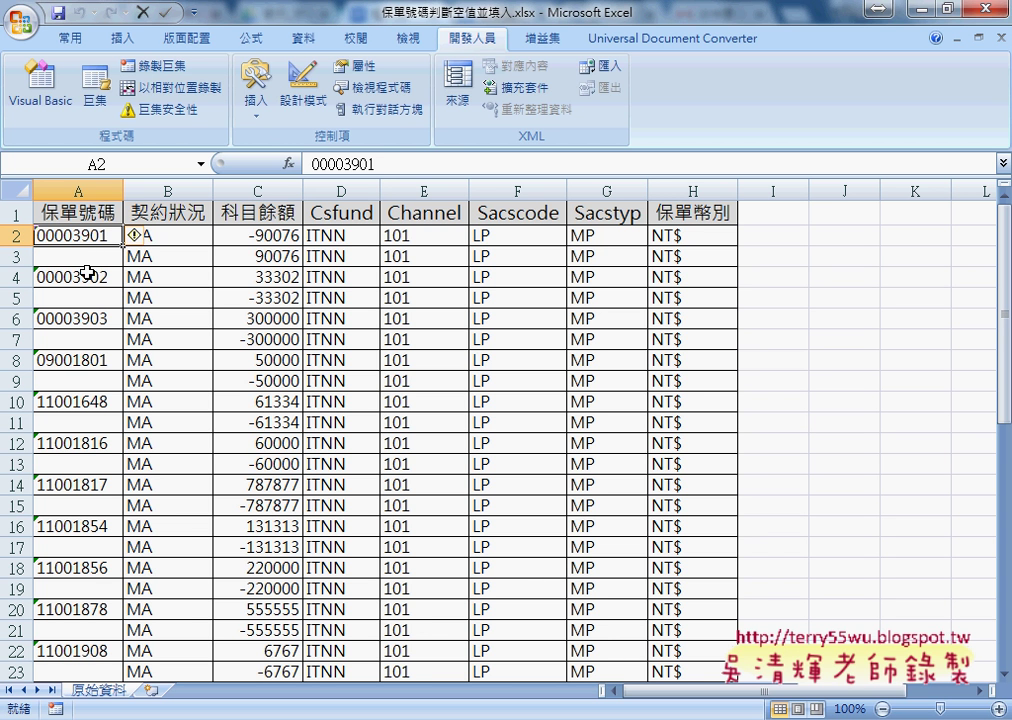
click(50, 80)
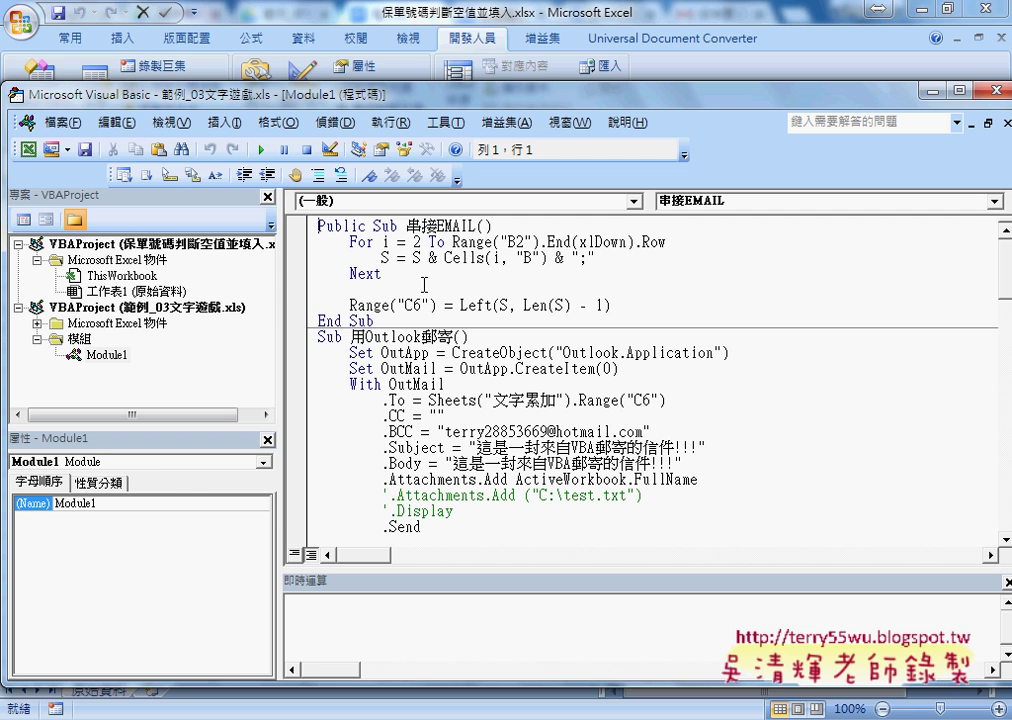
Insert a new empty Module1 into the policy workbook's VBA project.
right_click(122, 291)
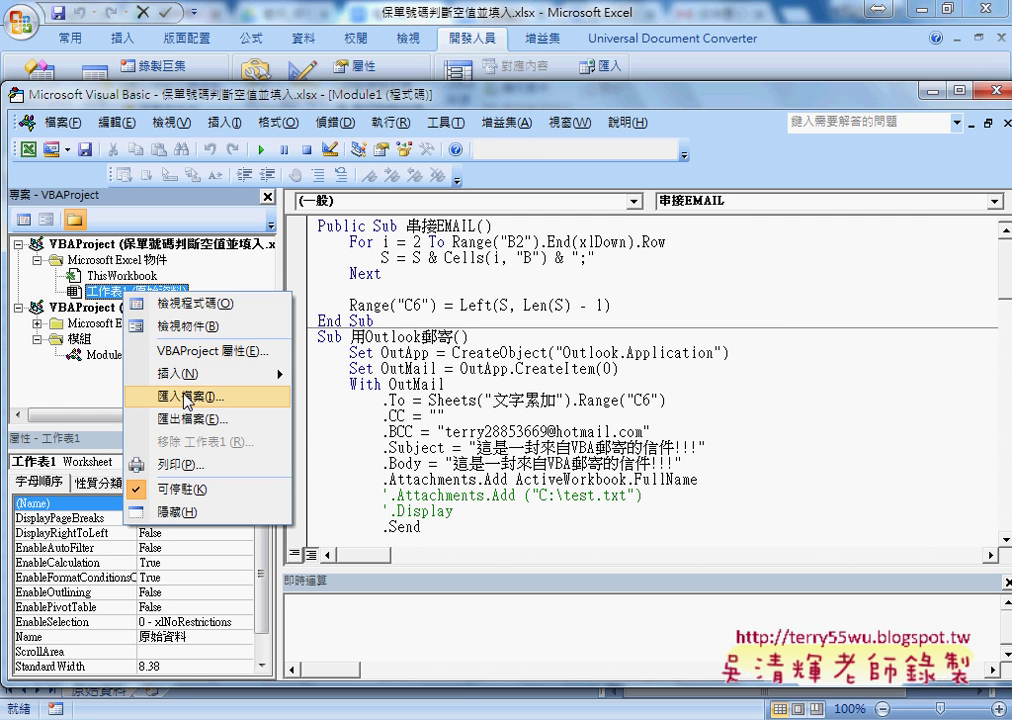
mouse_move(260, 373)
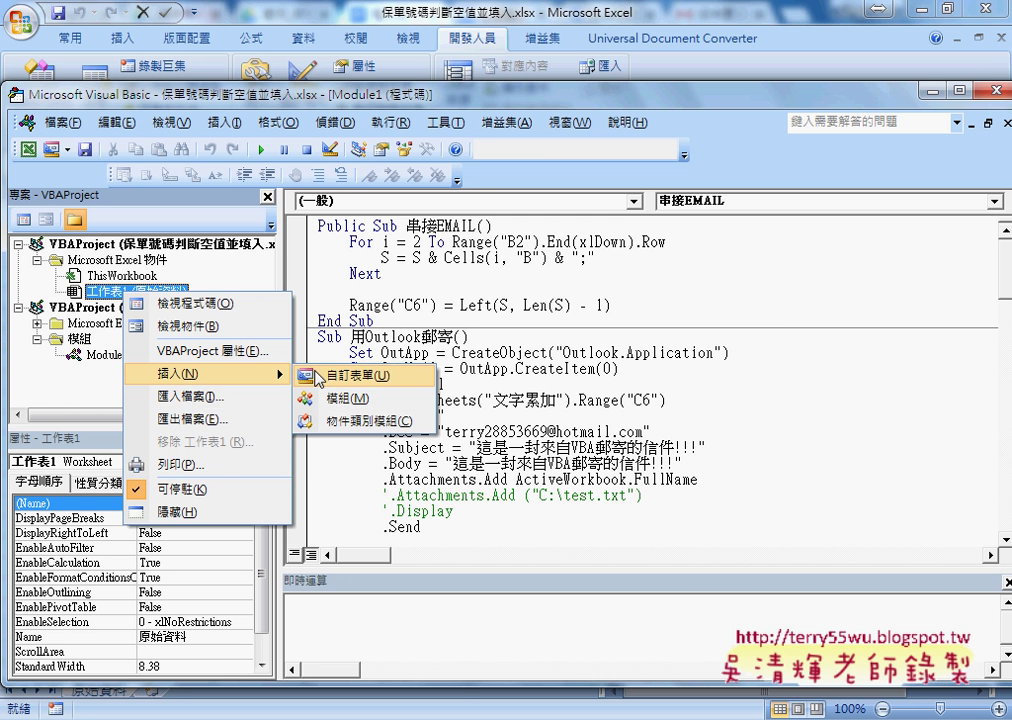
click(339, 398)
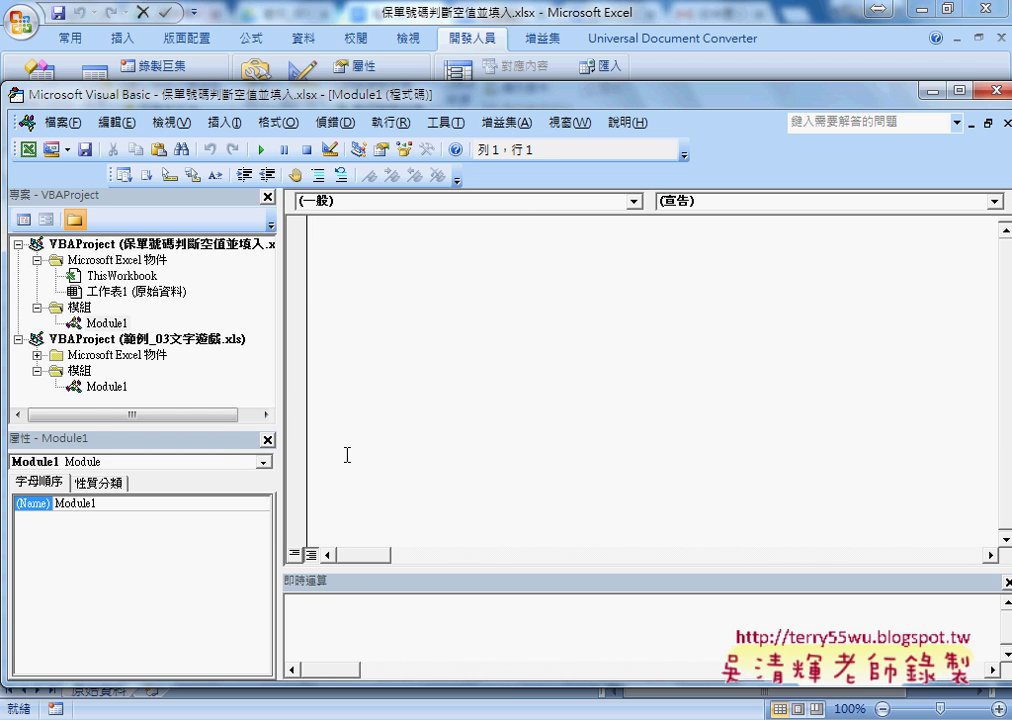
Select and copy the 判斷空值並填入 macro code from the Google Doc.
mouse_move(394, 718)
click(389, 664)
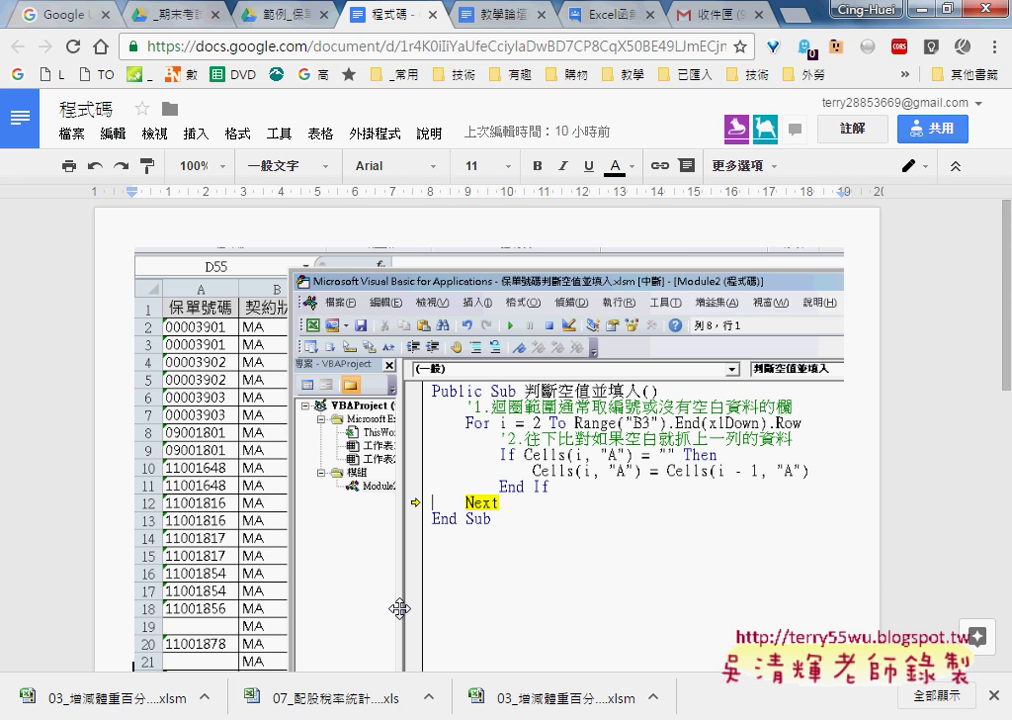
scroll(398, 605, down, 5)
scroll(315, 540, down, 2)
drag(315, 540, 91, 319)
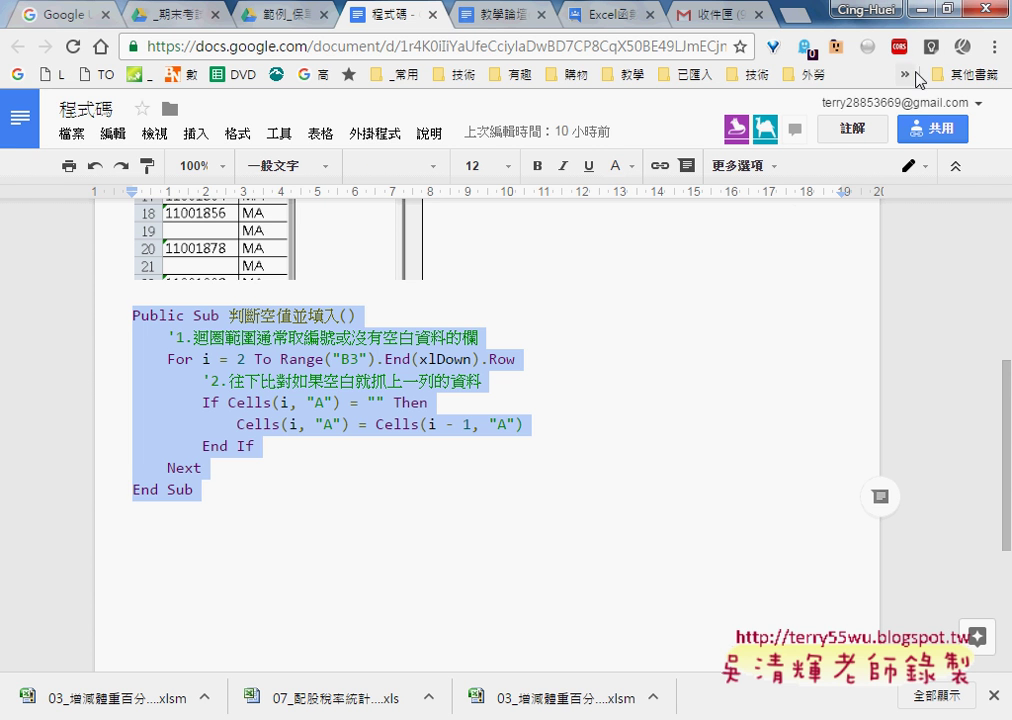
click(940, 10)
Paste the 判斷空值並填入 macro into Module1, review it, and move the editor aside.
right_click(459, 334)
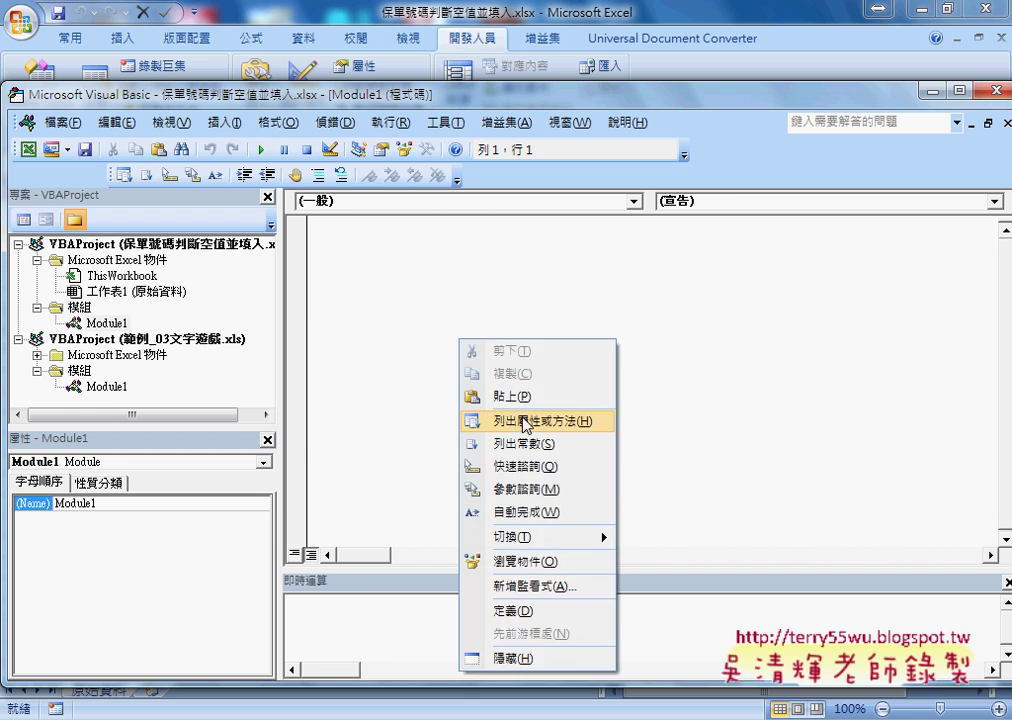
click(582, 398)
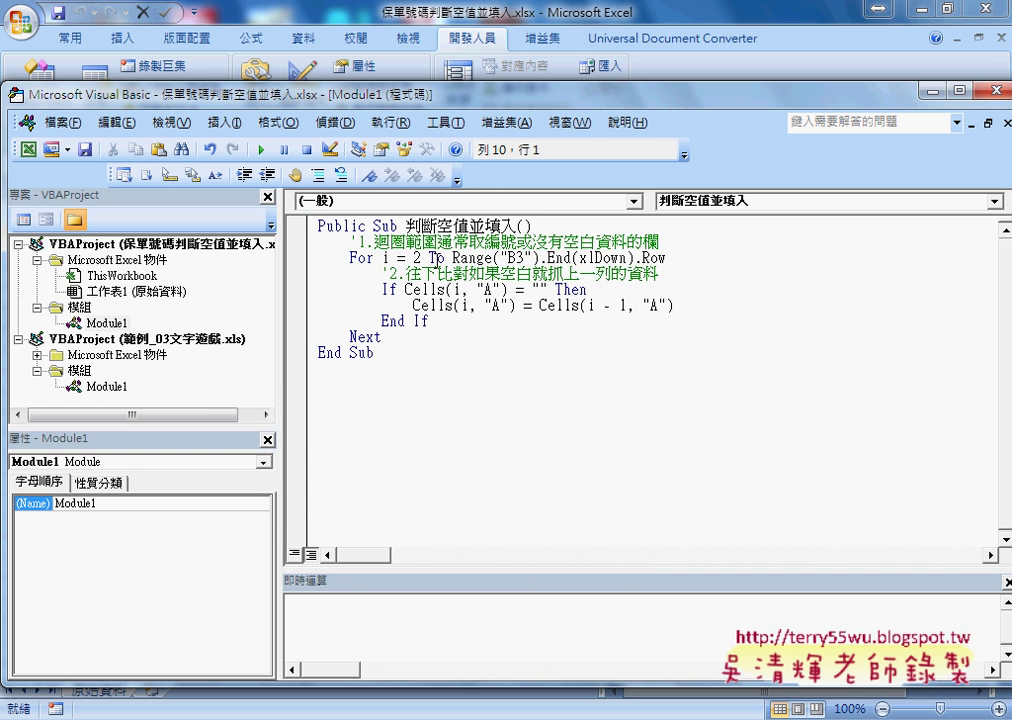
click(456, 258)
drag(456, 258, 666, 258)
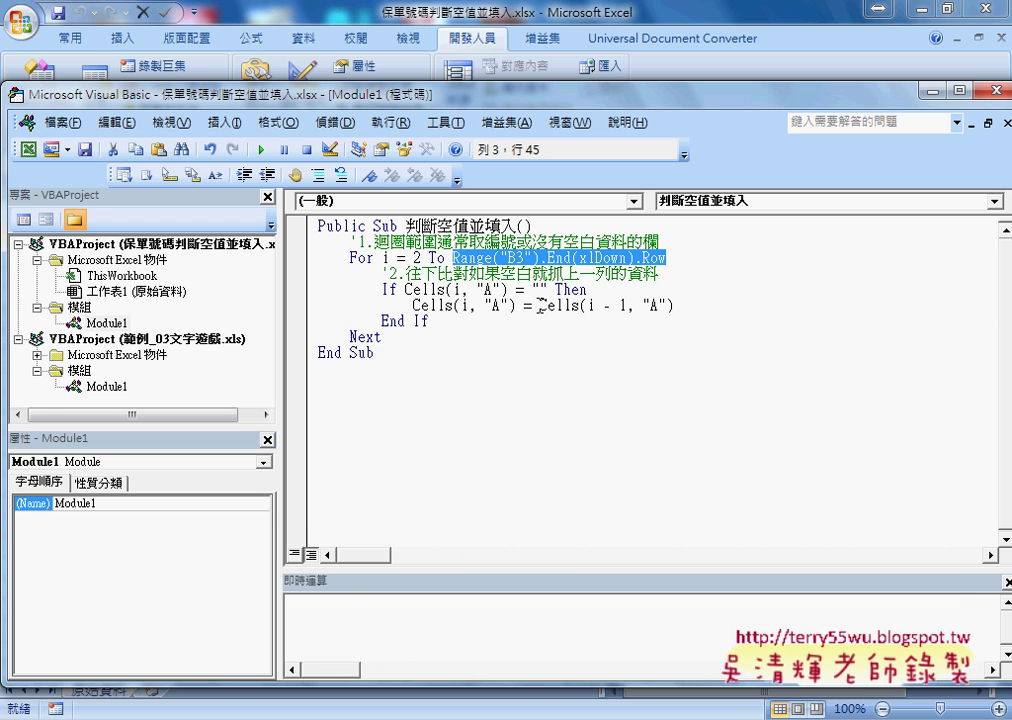
drag(540, 305, 676, 306)
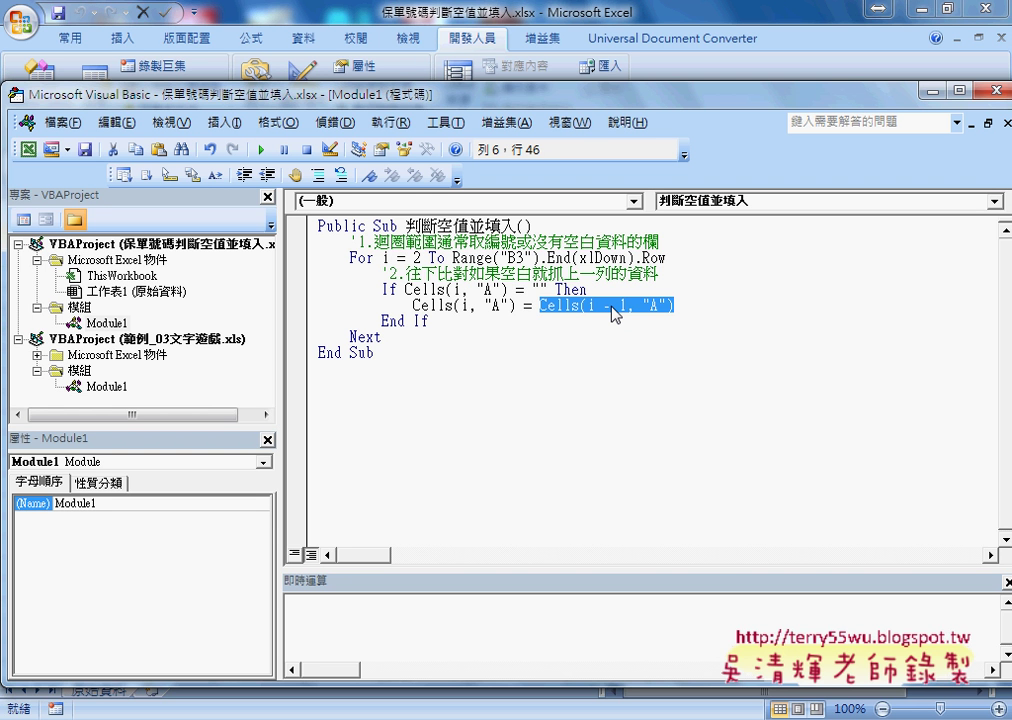
drag(300, 95, 681, 92)
click(710, 260)
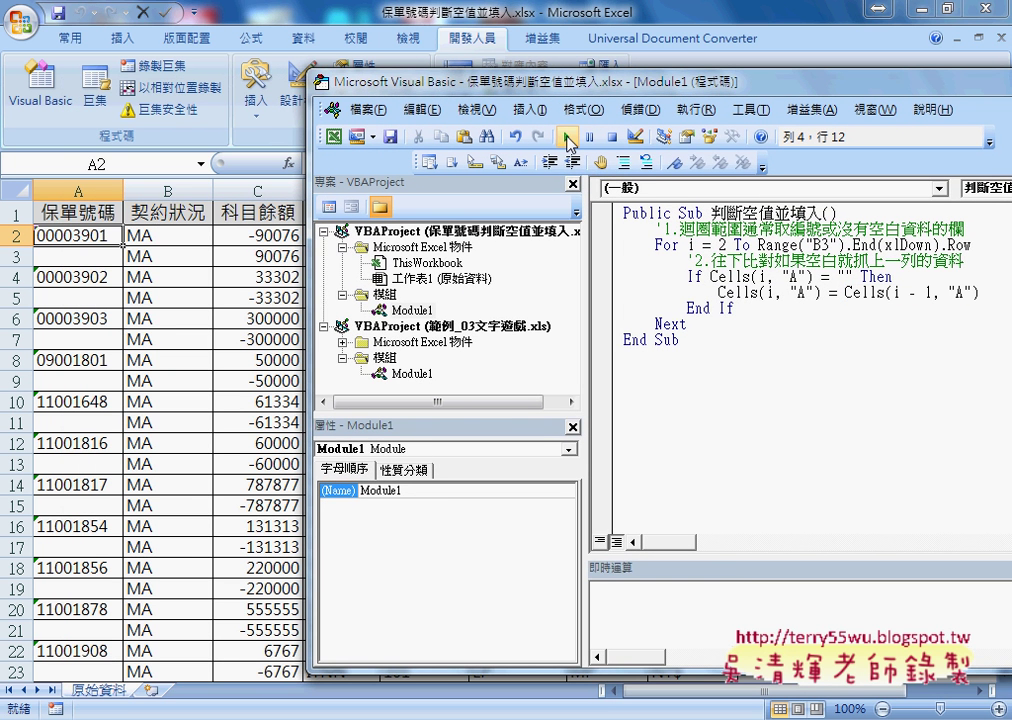
Run the 判斷空值並填入 macro to fill blank column-A policy numbers from the row above.
click(567, 137)
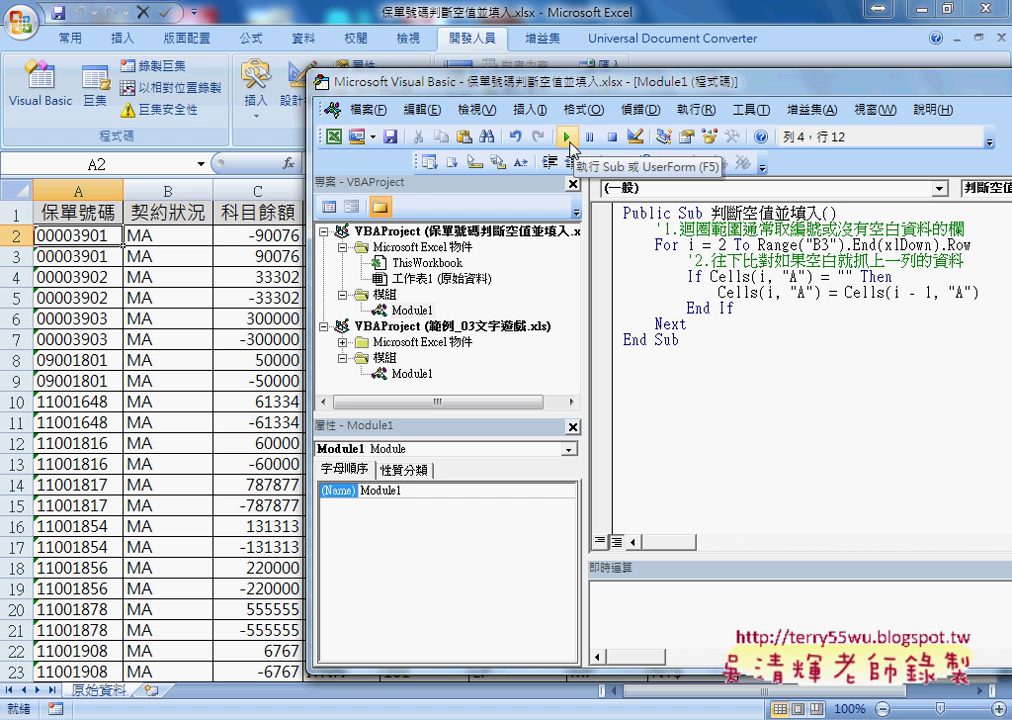
click(568, 137)
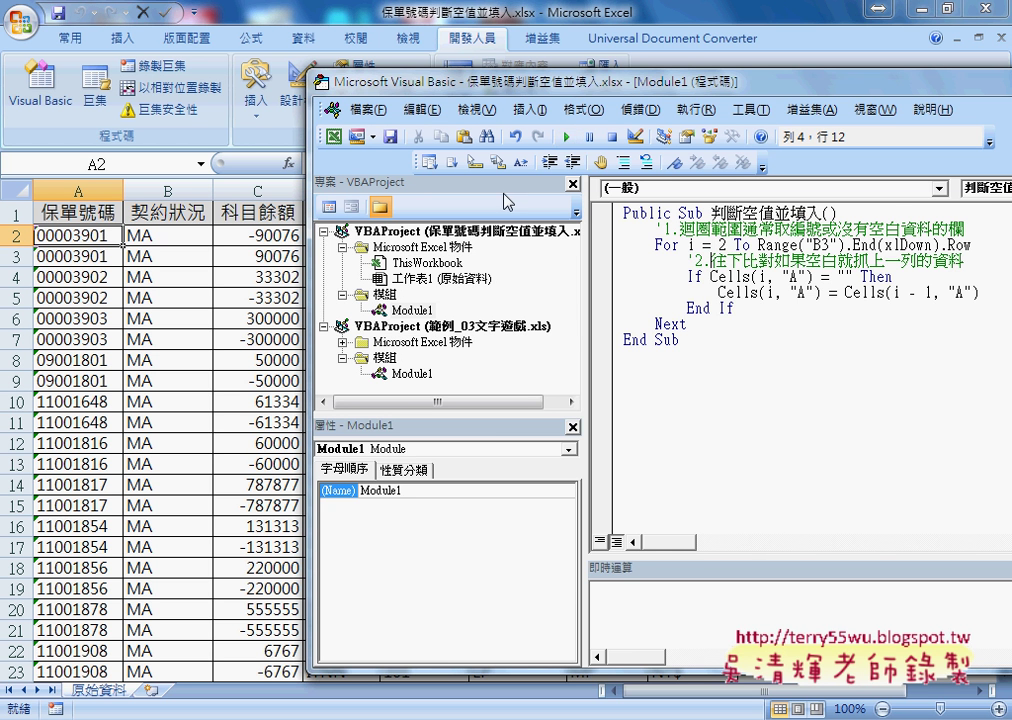
Close the VBA editor and switch to the 範例_03文字遊戲.xls workbook.
drag(508, 85, 376, 96)
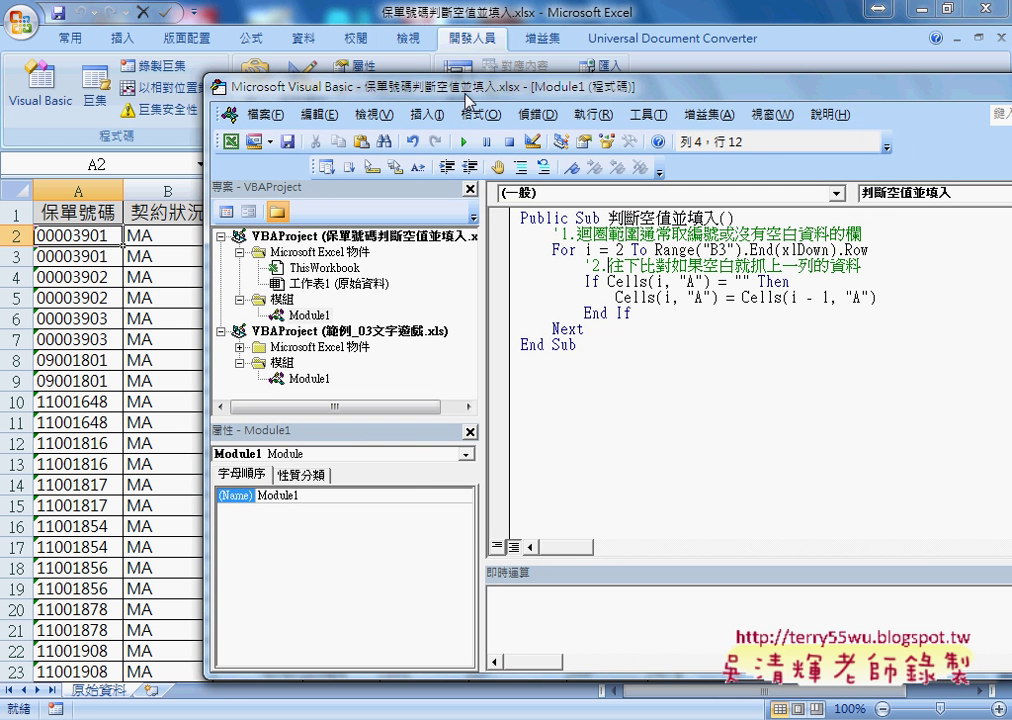
drag(826, 96, 622, 92)
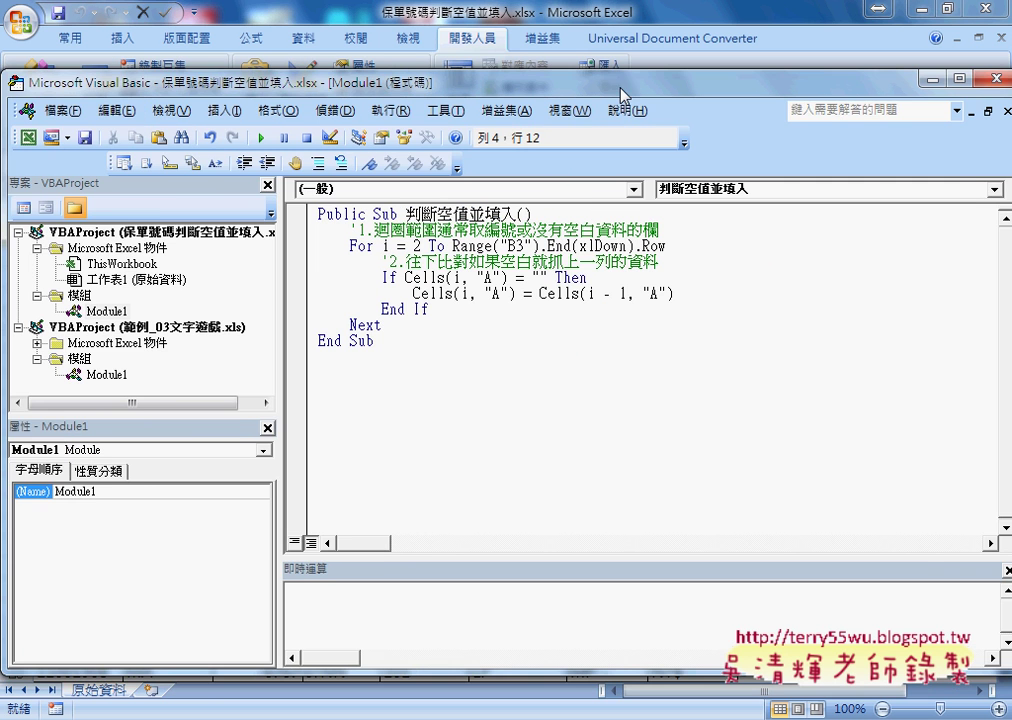
click(995, 78)
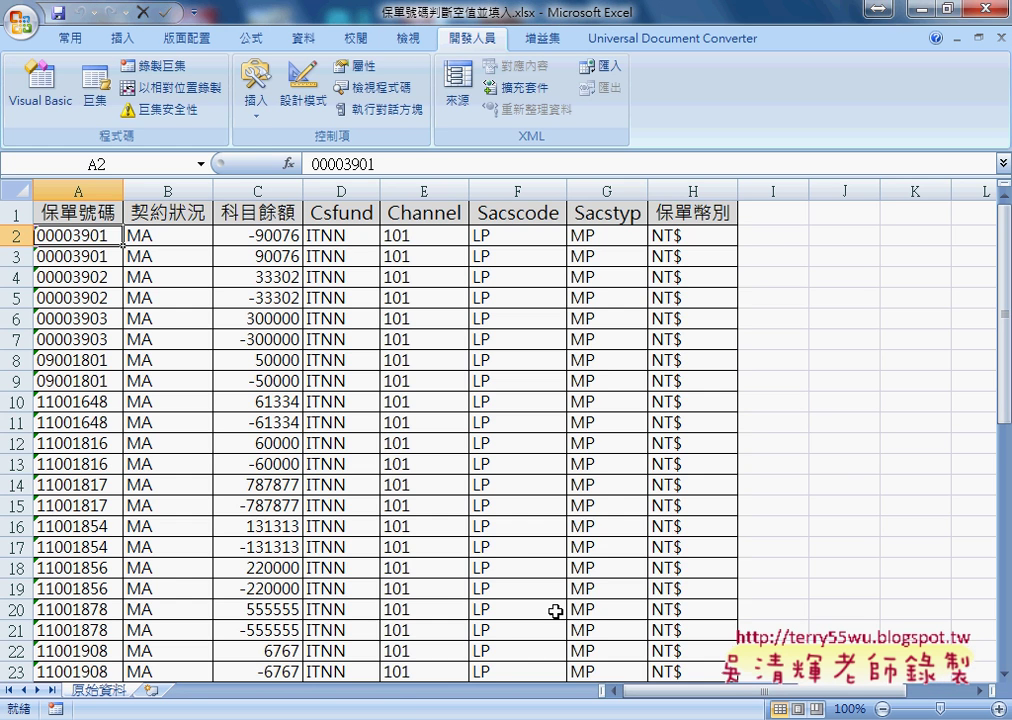
mouse_move(516, 719)
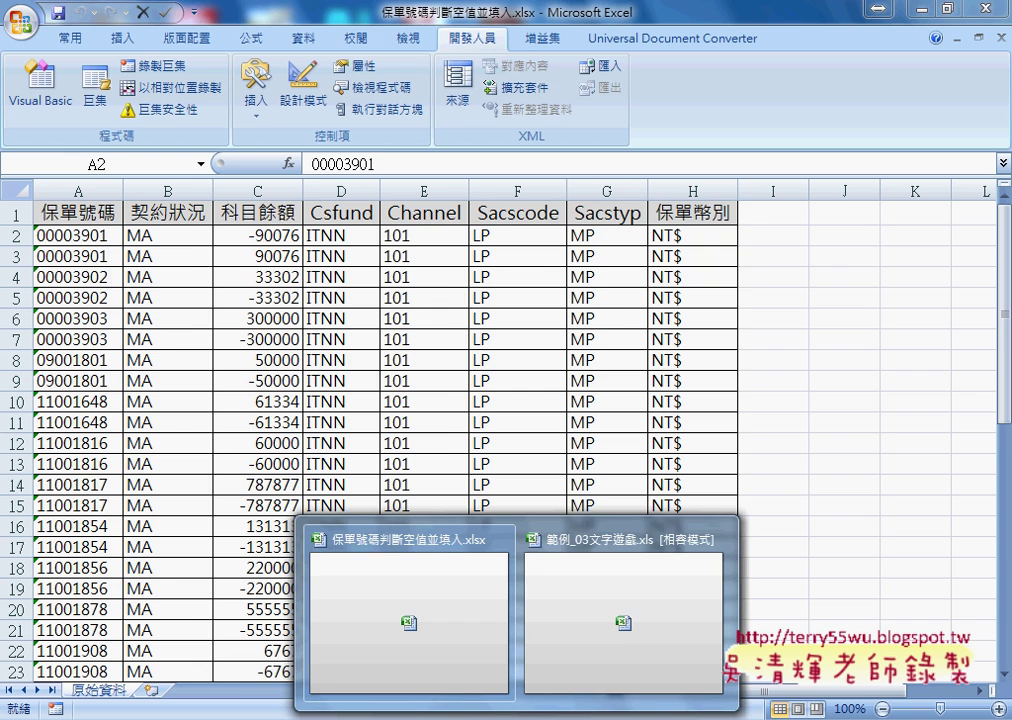
click(621, 650)
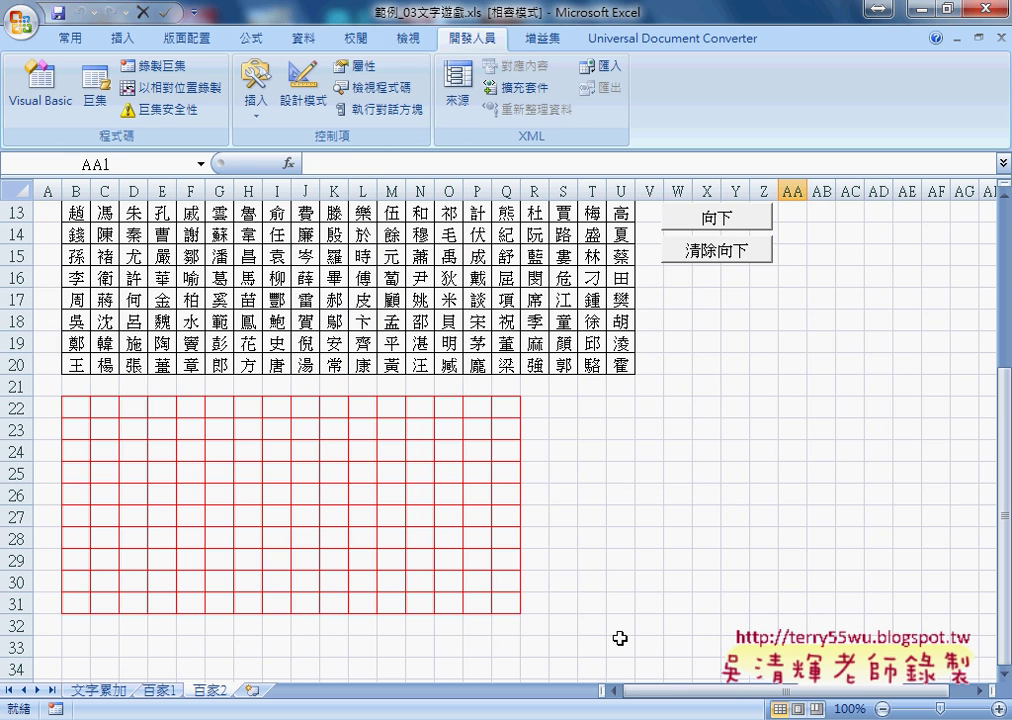
scroll(339, 646, up, 3)
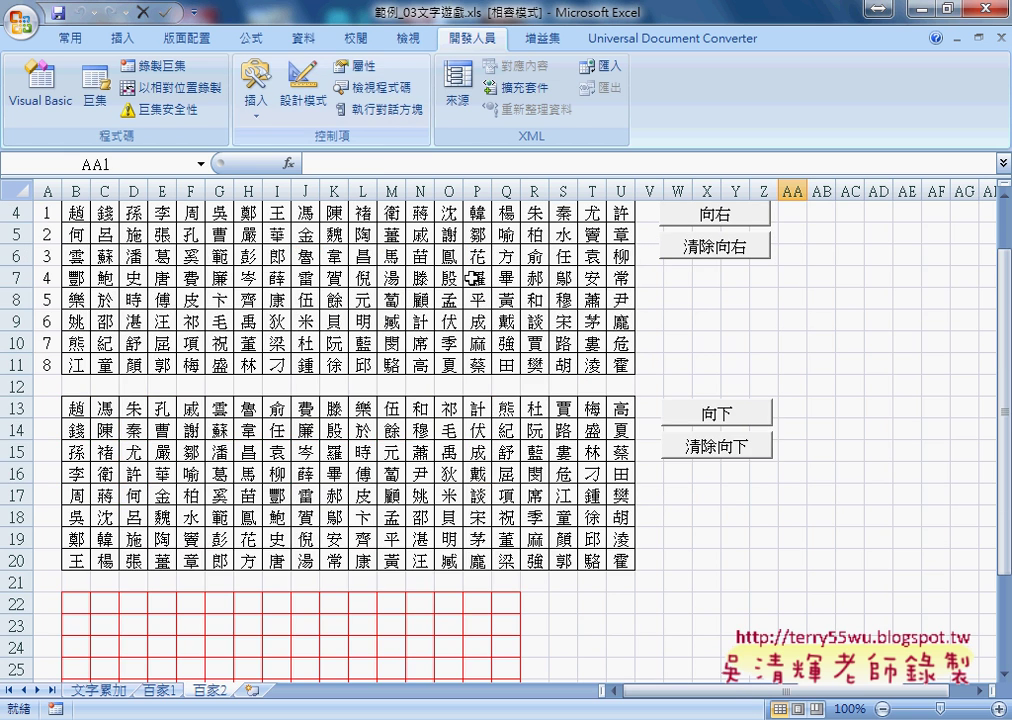
scroll(472, 280, up, 1)
On 文字累加, clear C6, rebuild the joined e-mails with 串接EMAIL, then clear C6 again.
click(102, 690)
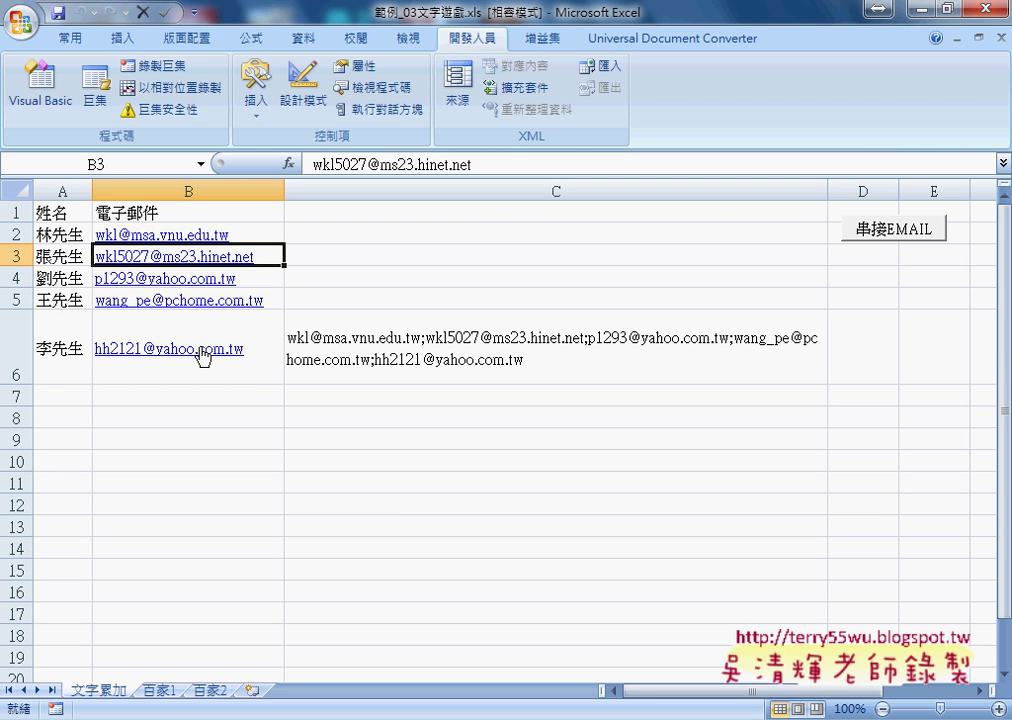
click(716, 349)
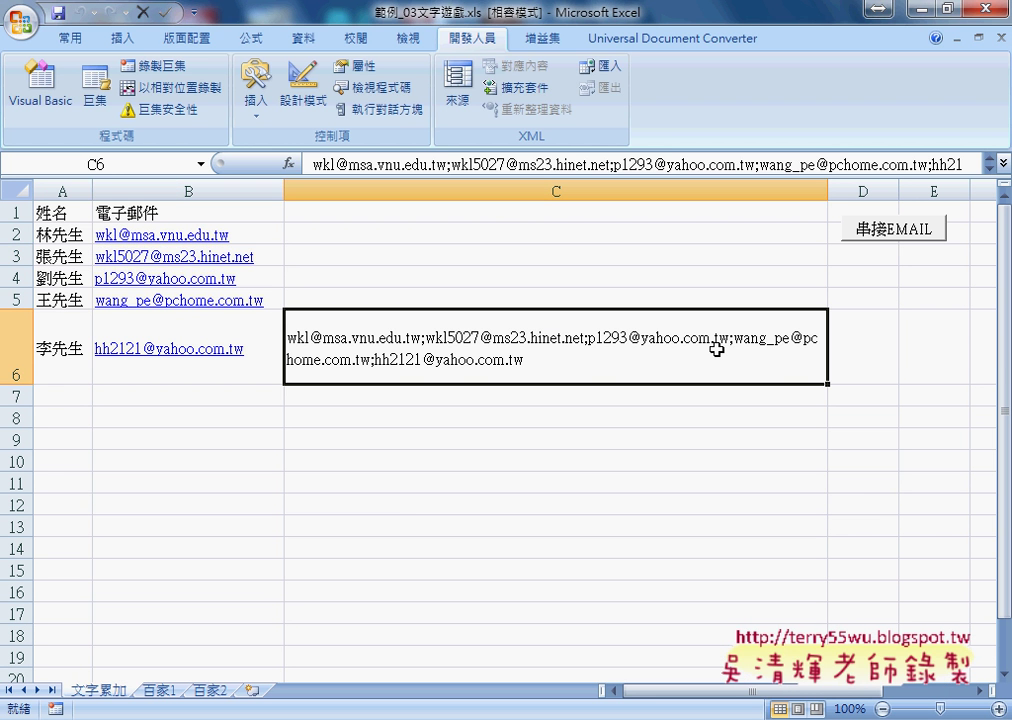
key(Delete)
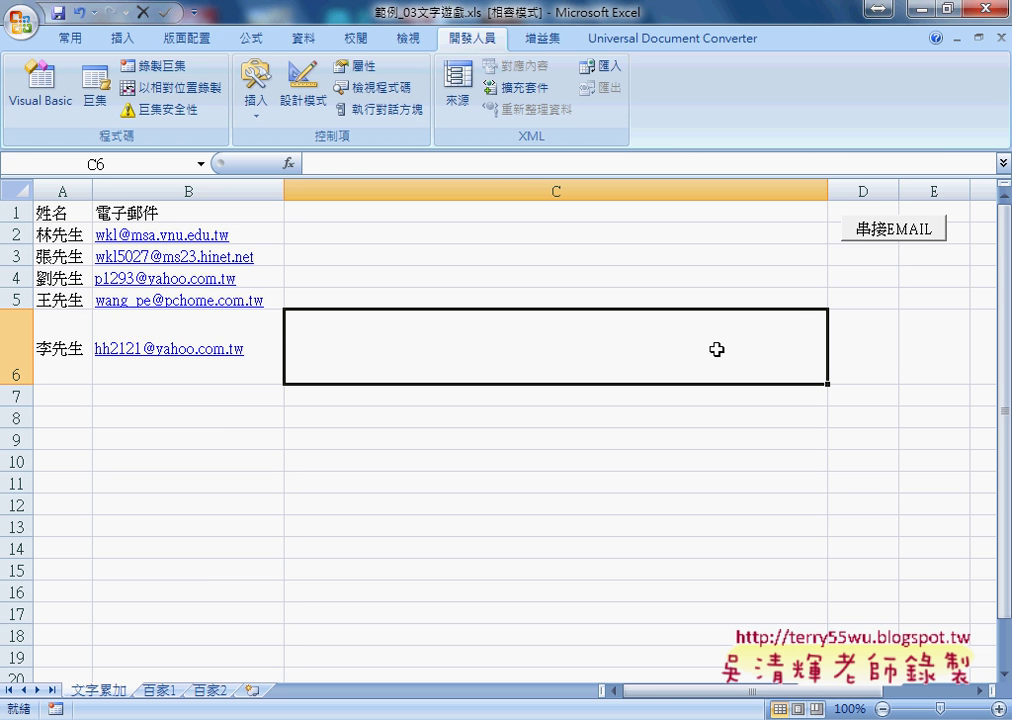
click(885, 235)
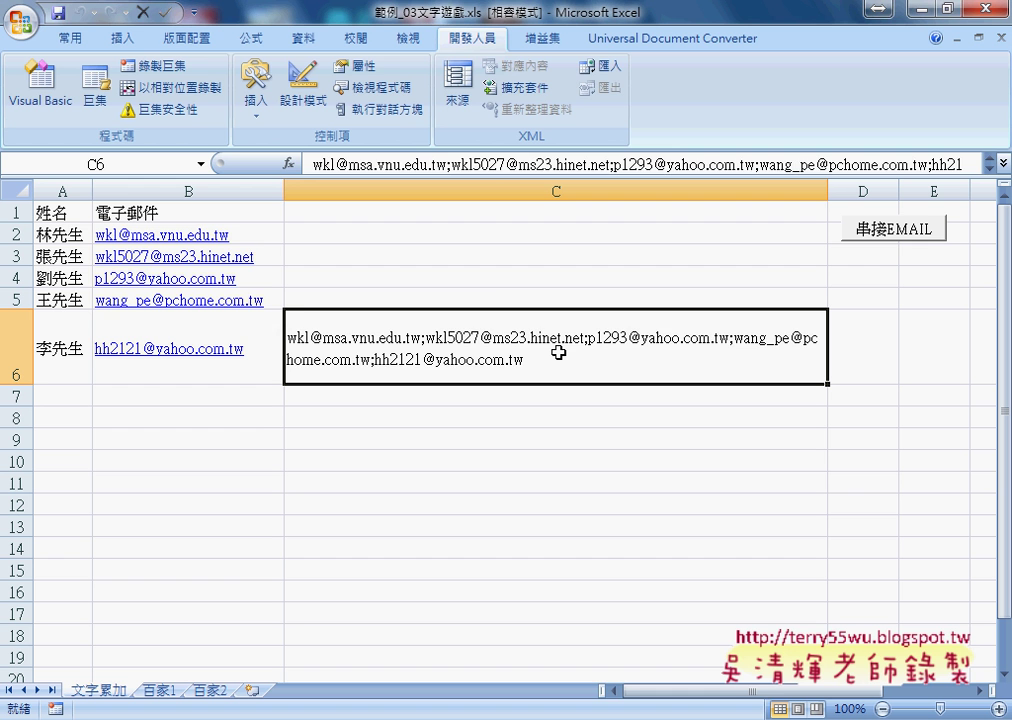
key(Delete)
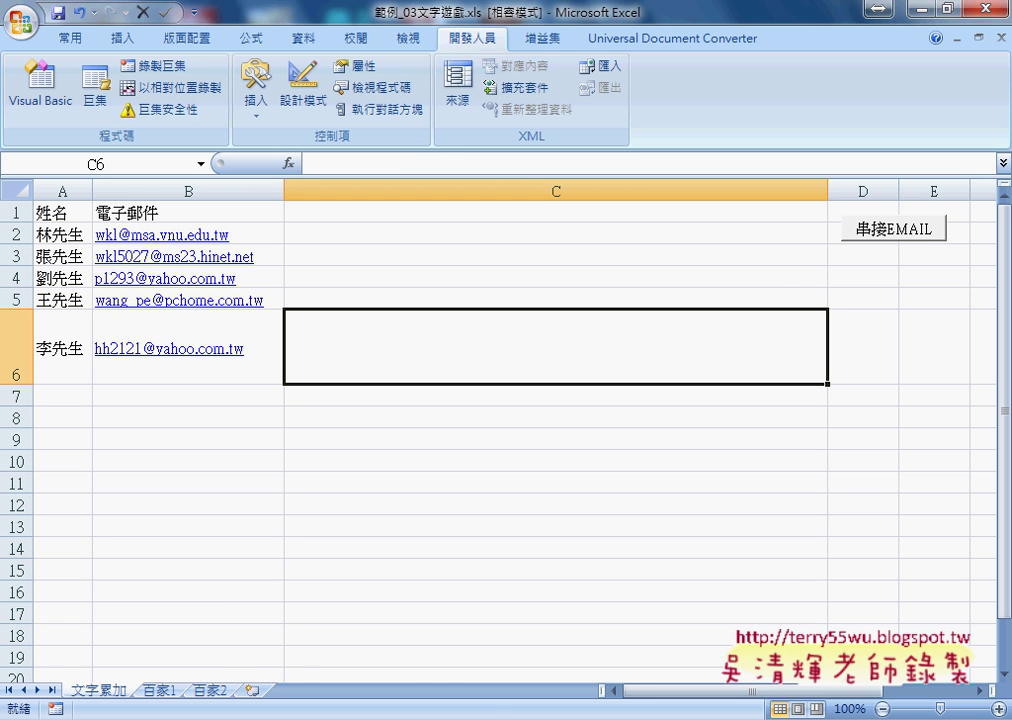
click(203, 461)
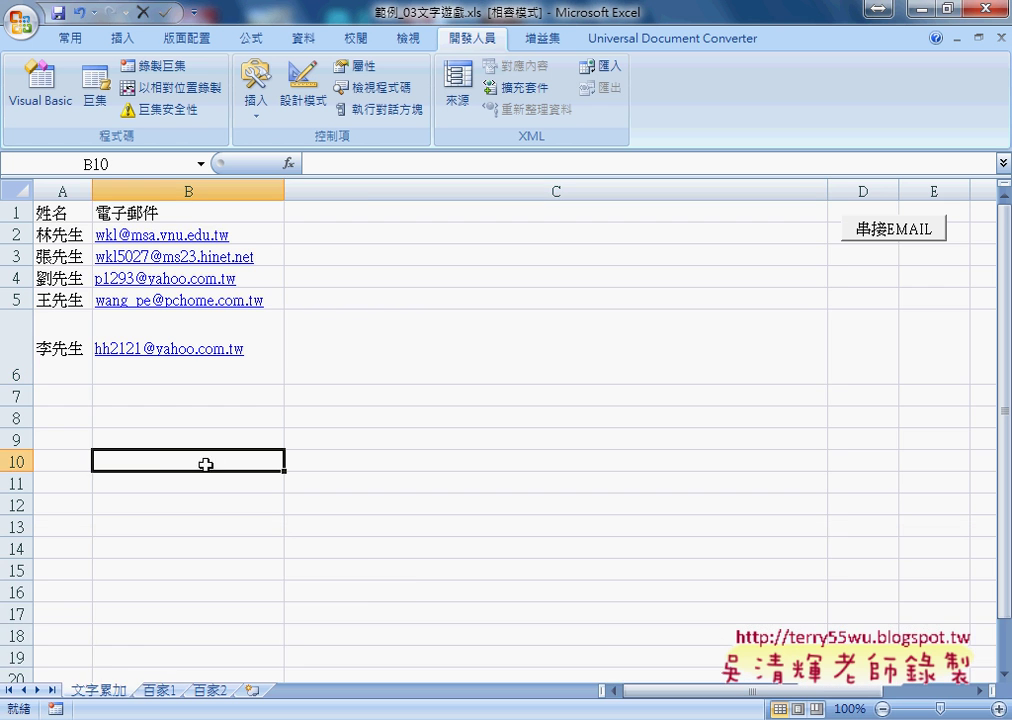
Erase the joined surnames in 百家2 cell A1 so its grids empty.
click(158, 690)
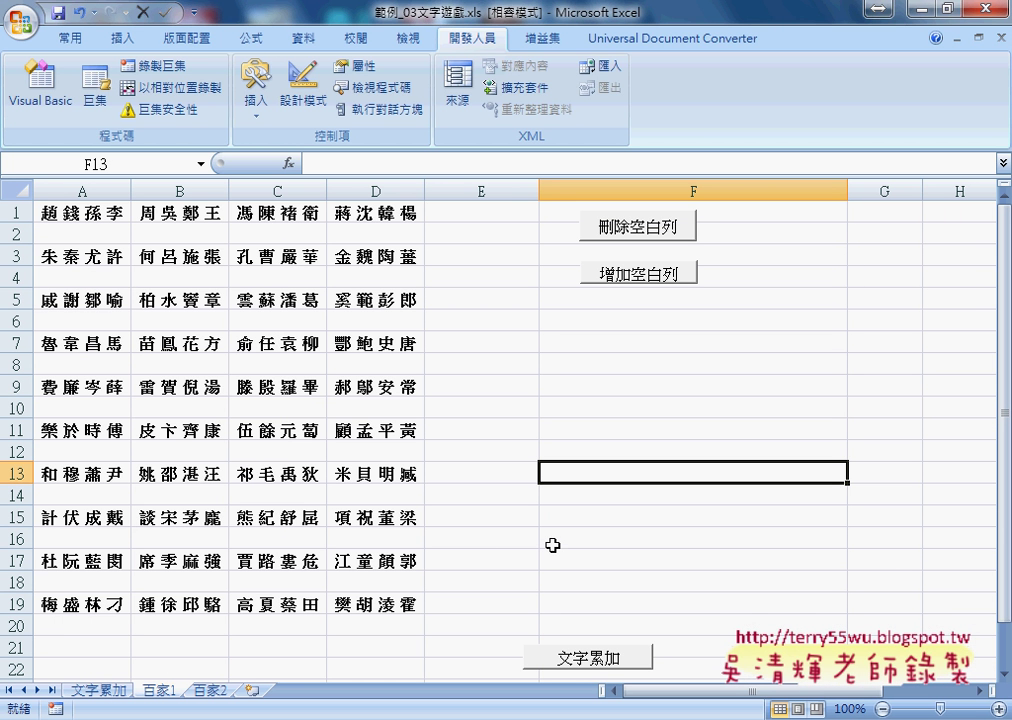
click(210, 690)
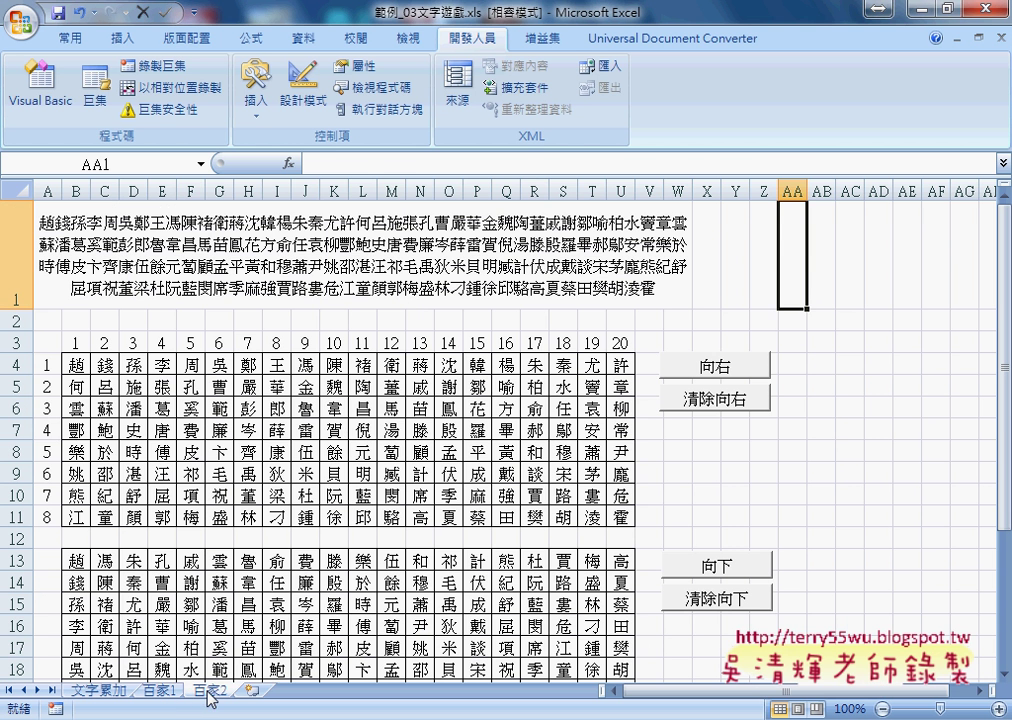
click(319, 268)
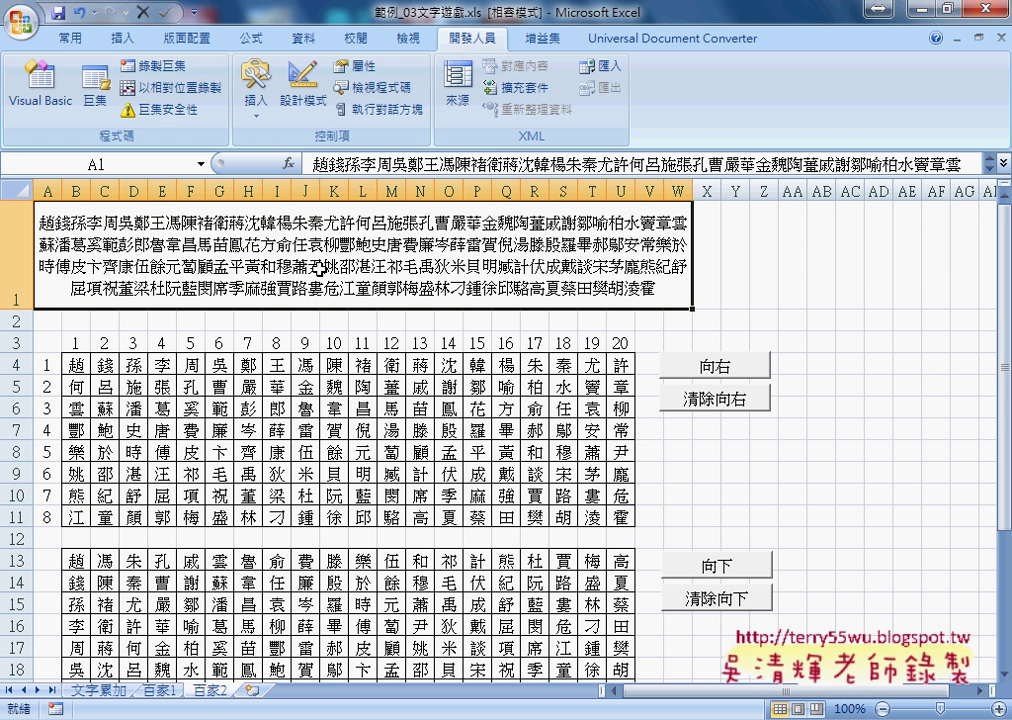
key(Delete)
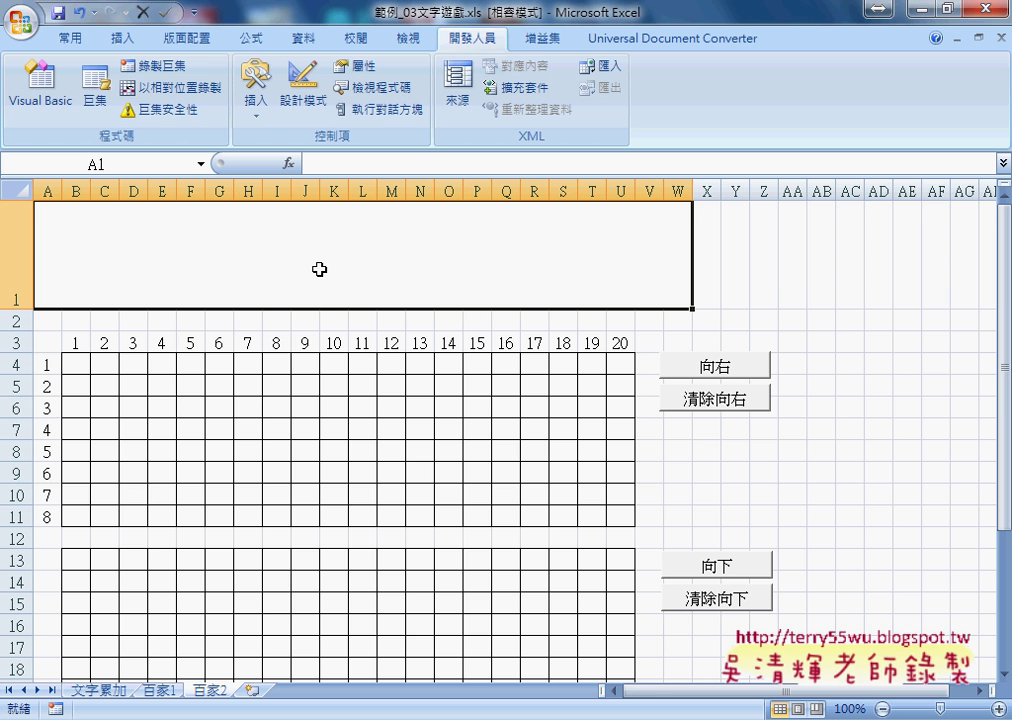
Review the 百家1 table A1:D19, then rejoin all surnames into 百家2 A1 with the button.
click(158, 690)
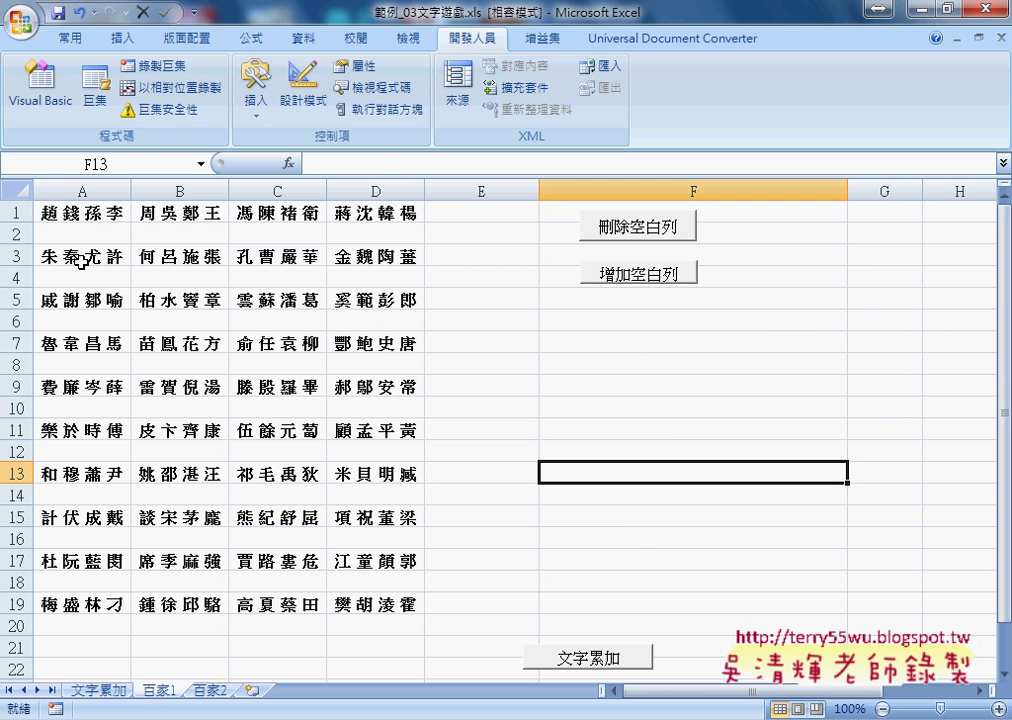
drag(62, 210, 385, 604)
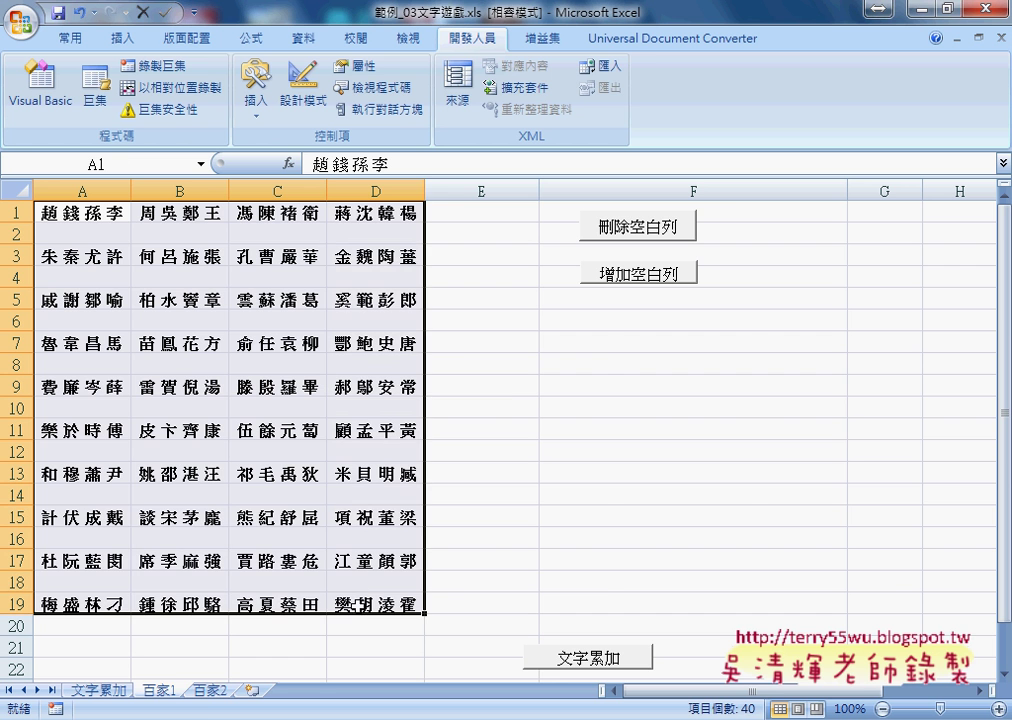
click(203, 695)
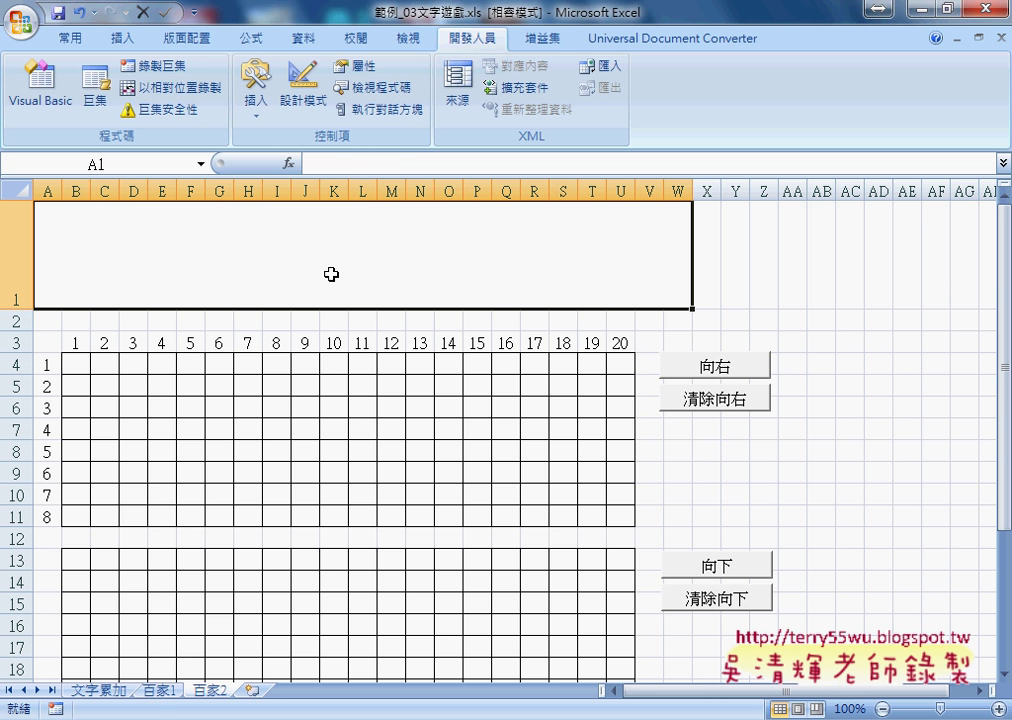
click(159, 691)
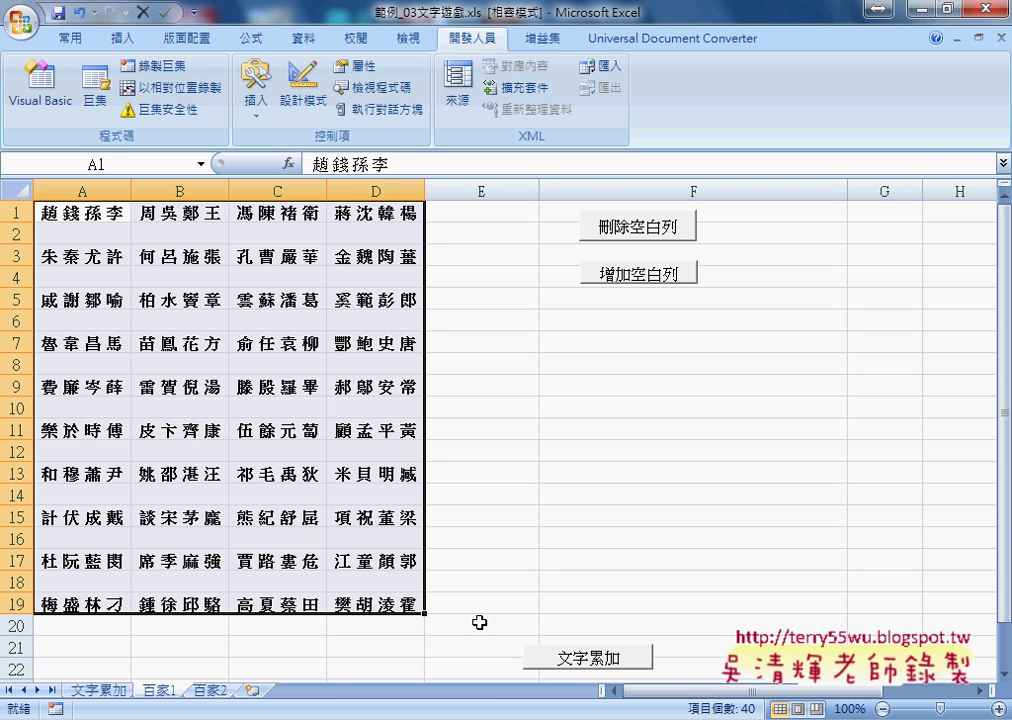
click(580, 660)
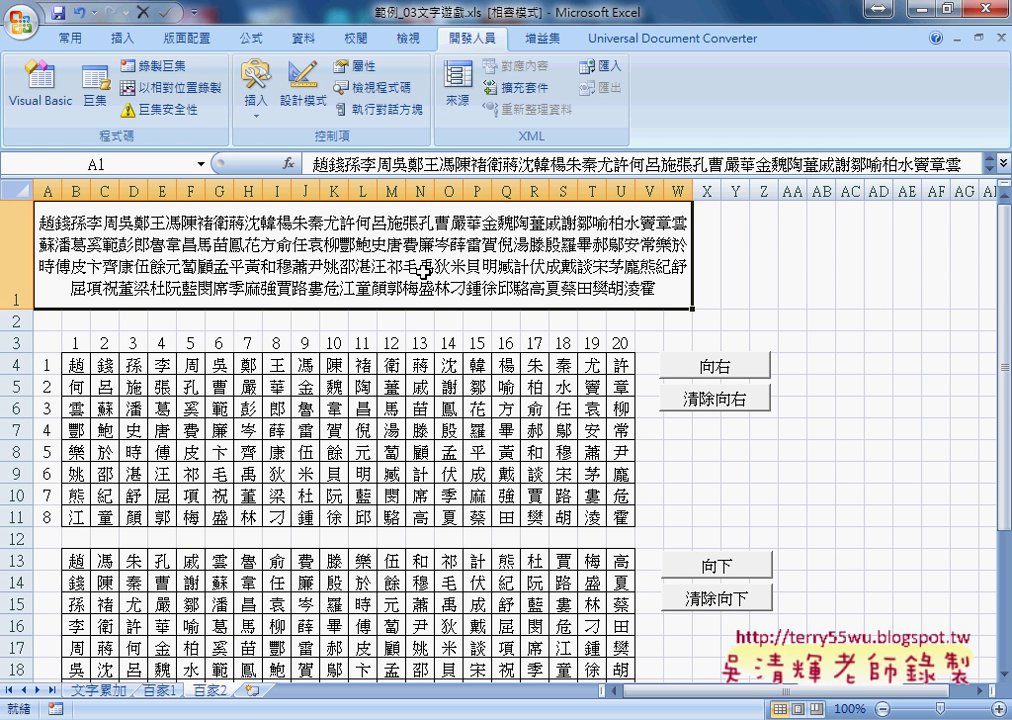
click(158, 690)
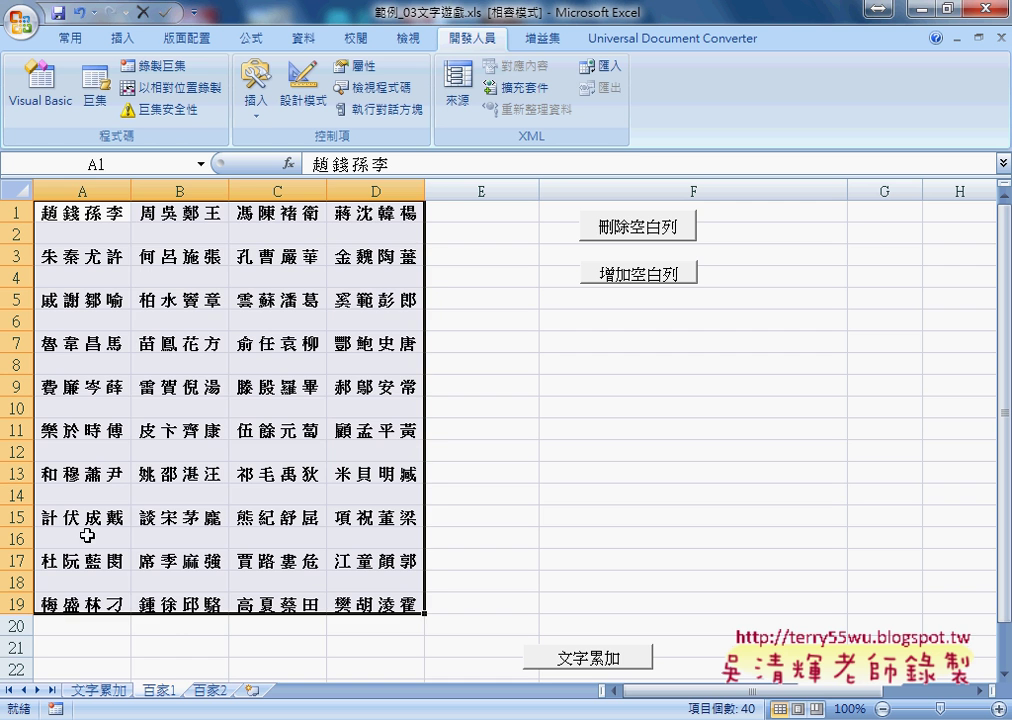
drag(84, 188, 367, 190)
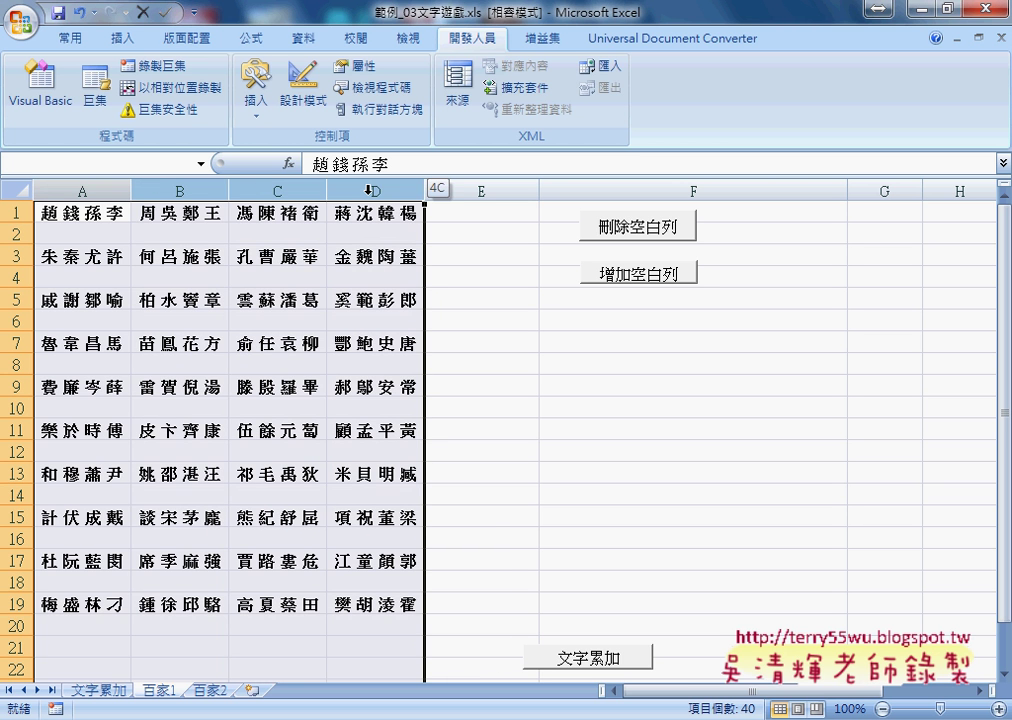
Inspect the 百家1 name-row cells and the empty cells of blank row 2.
click(112, 212)
click(187, 220)
click(280, 216)
click(330, 216)
click(81, 232)
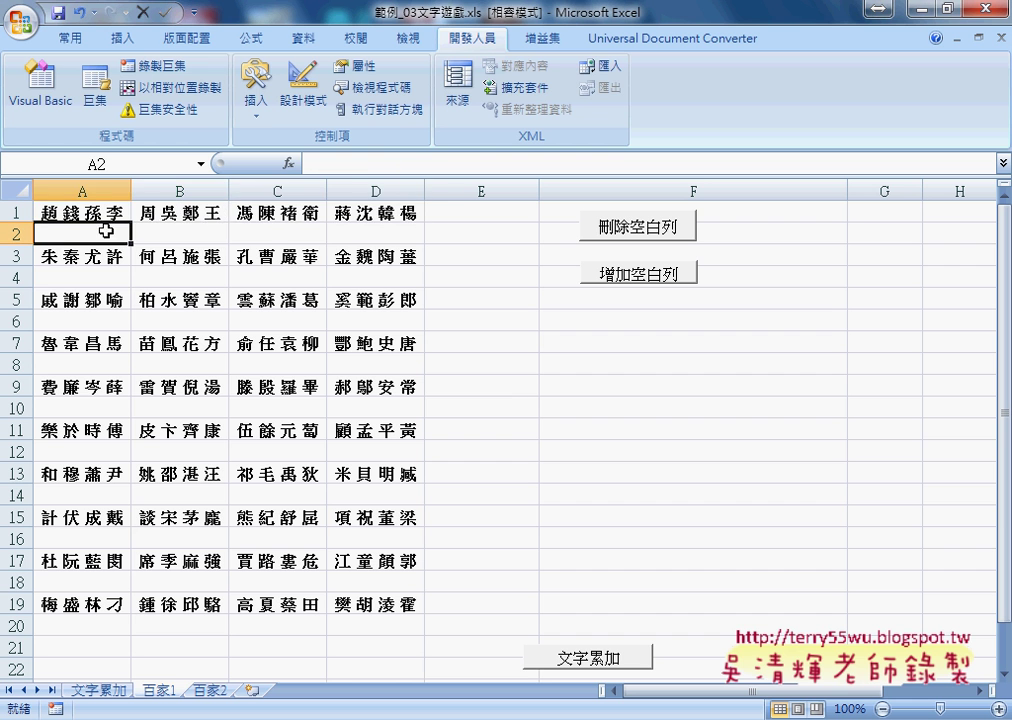
click(297, 236)
click(373, 236)
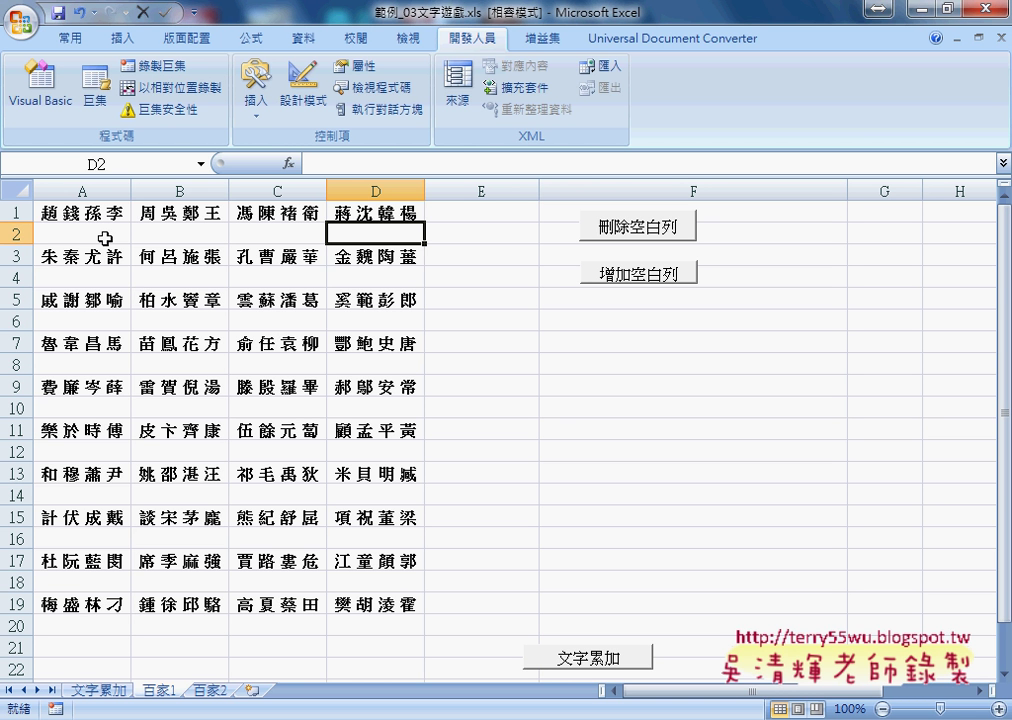
Clear the 百家2 sheet, then refill it using the 文字累加 button on 百家1.
click(209, 692)
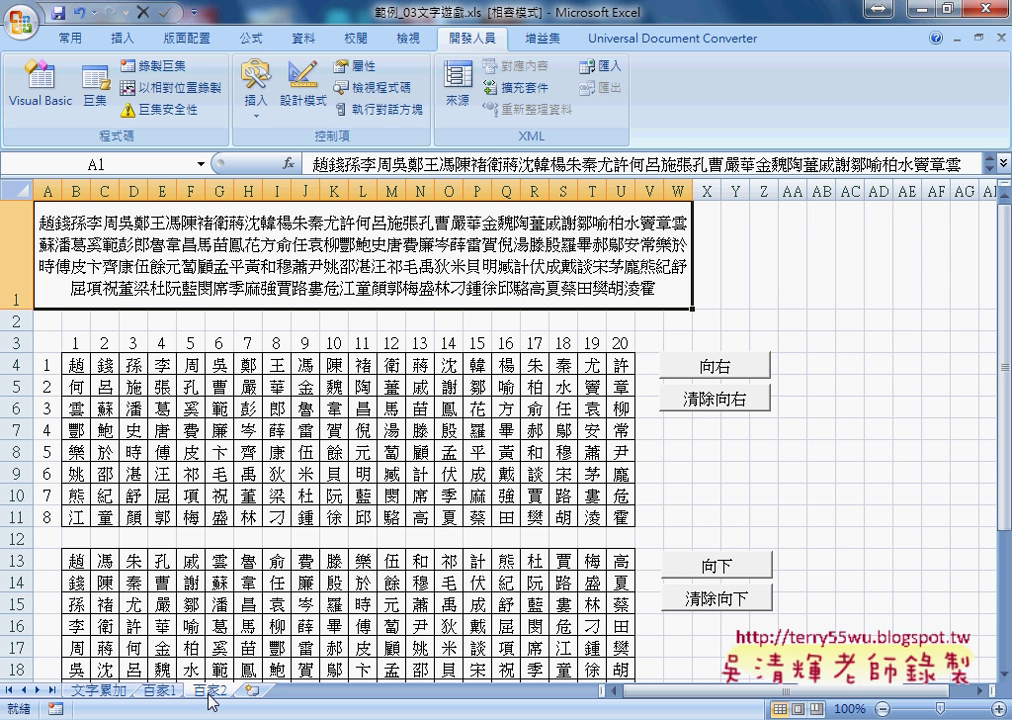
click(210, 694)
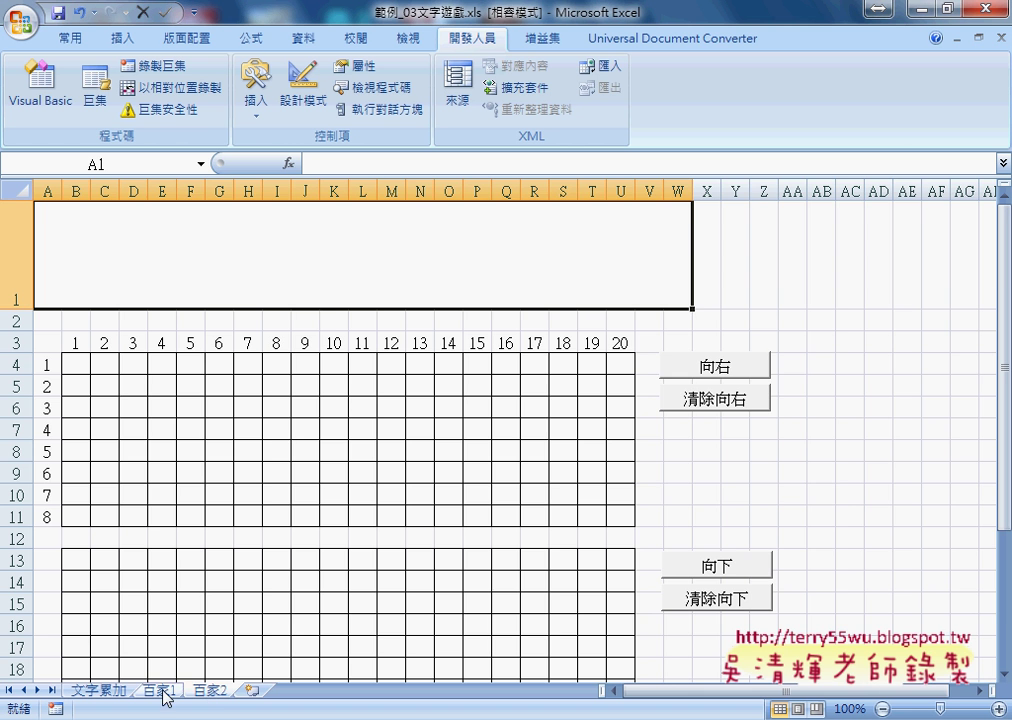
click(163, 693)
click(621, 657)
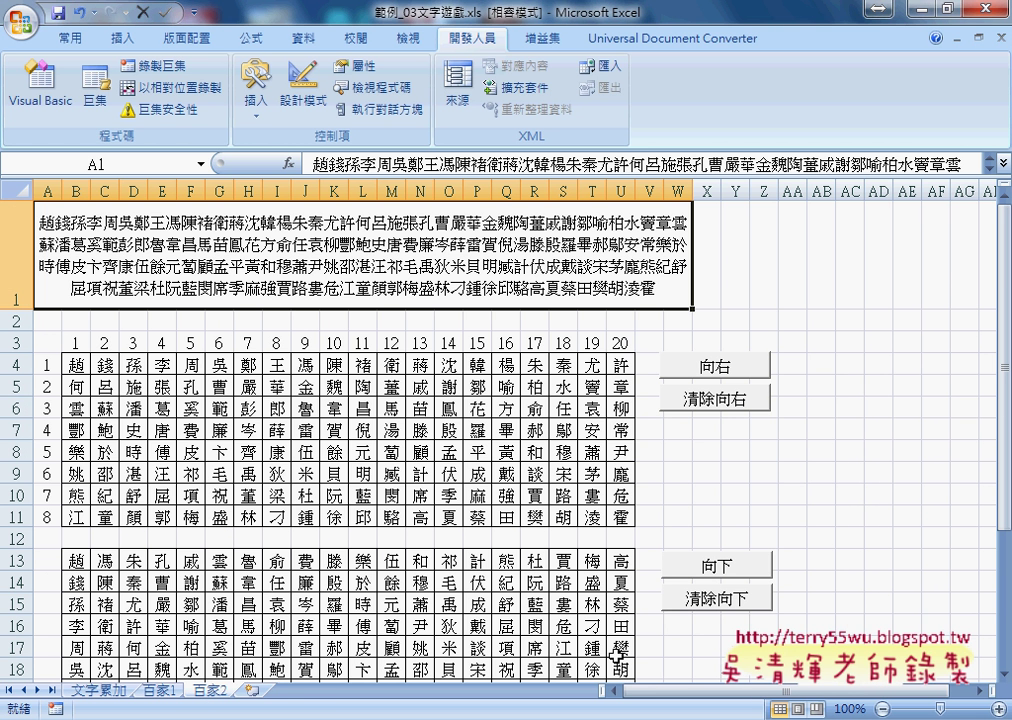
click(163, 692)
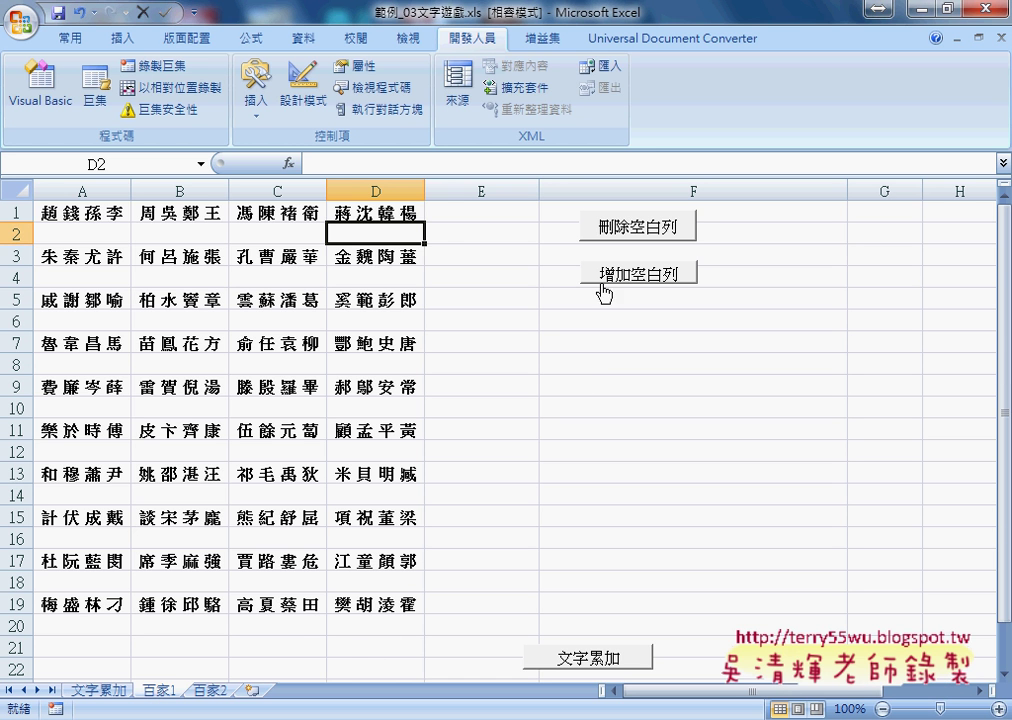
Select blank rows 2–12, remove them with 刪除空白列, then restore them with 增加空白列.
click(8, 234)
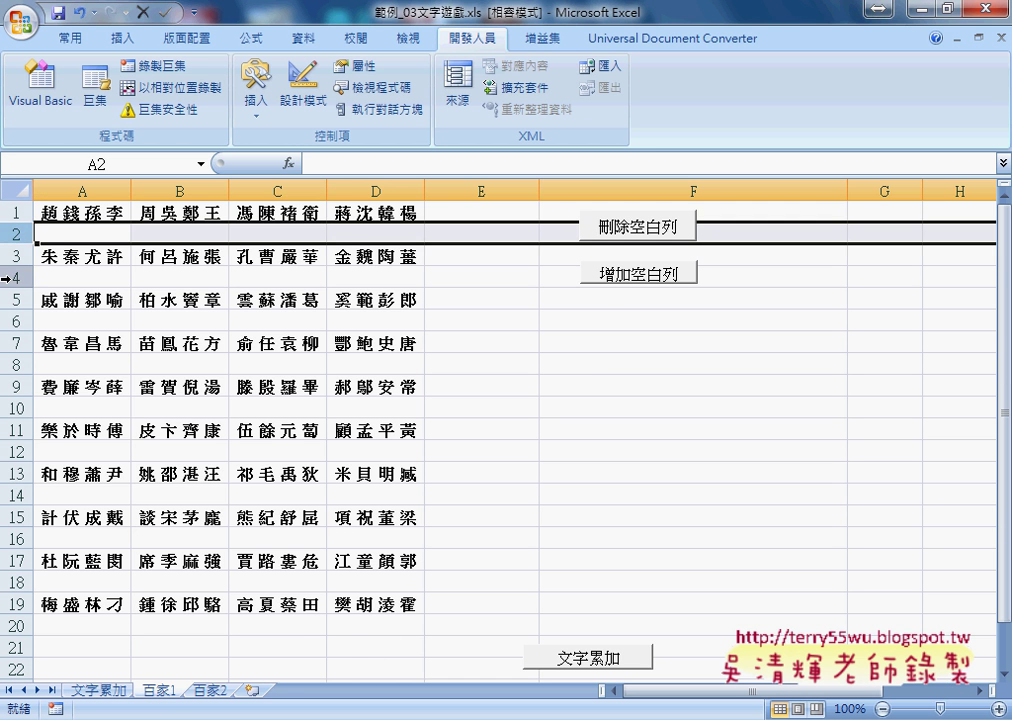
click(10, 277)
click(18, 364)
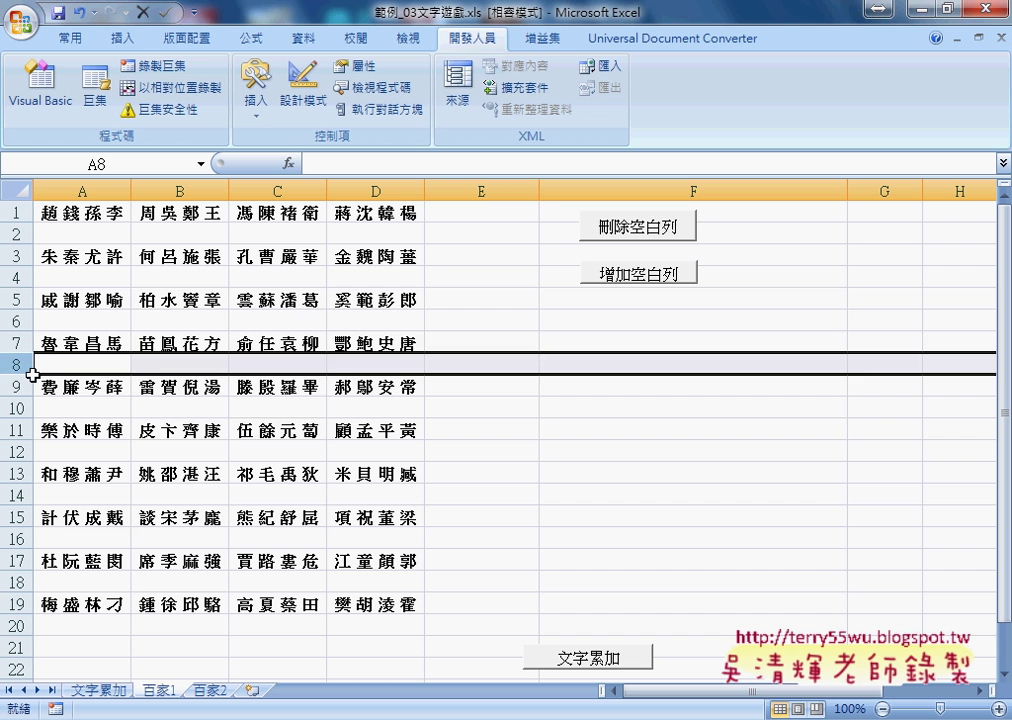
click(18, 408)
click(18, 451)
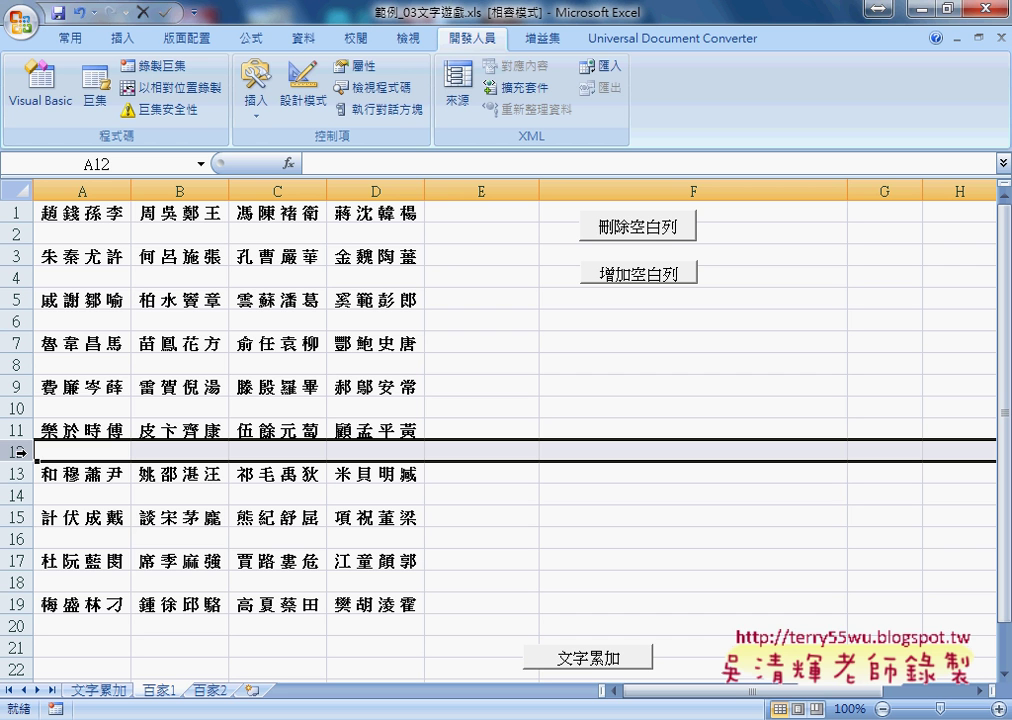
click(661, 236)
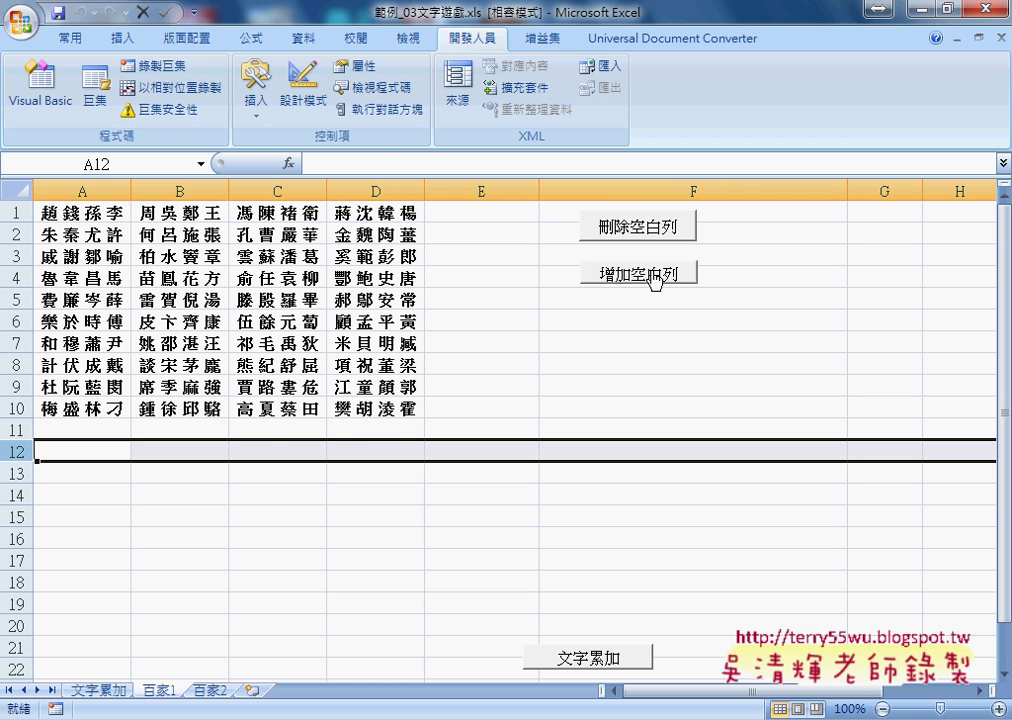
click(652, 273)
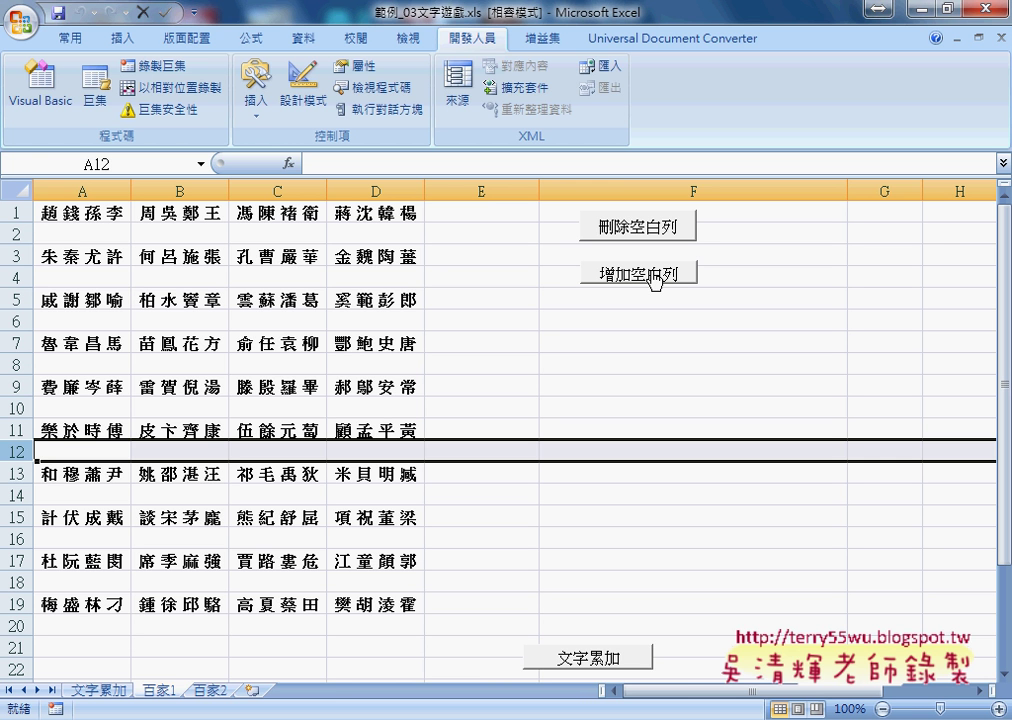
Move from the 文字累加 sheet through 百家1 to the 百家2 sheet.
click(88, 691)
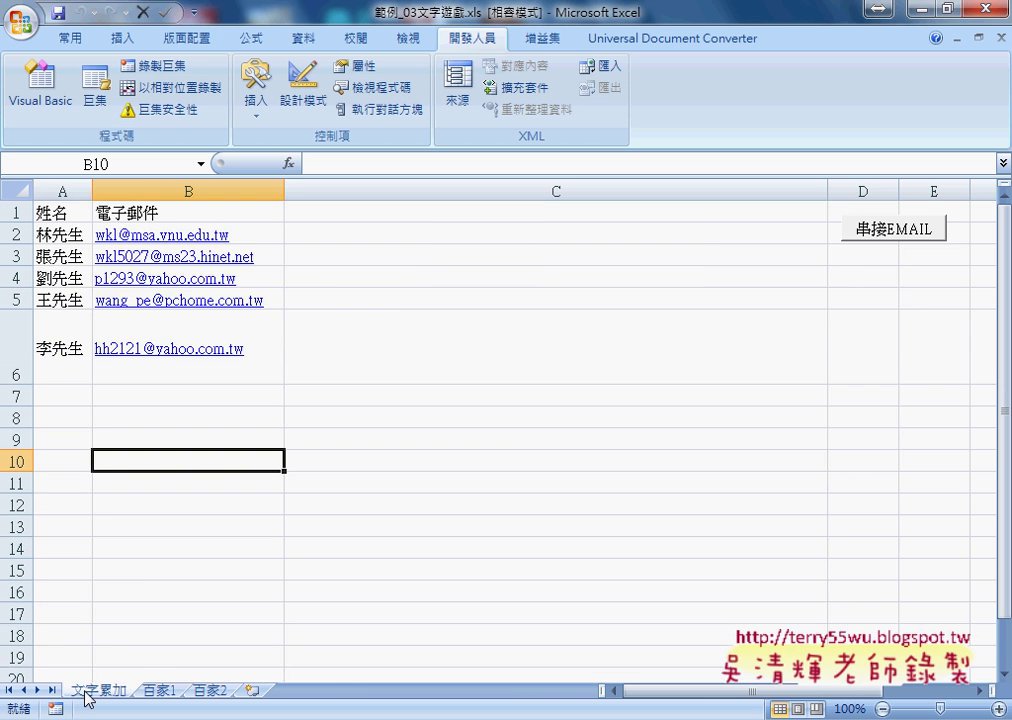
click(160, 690)
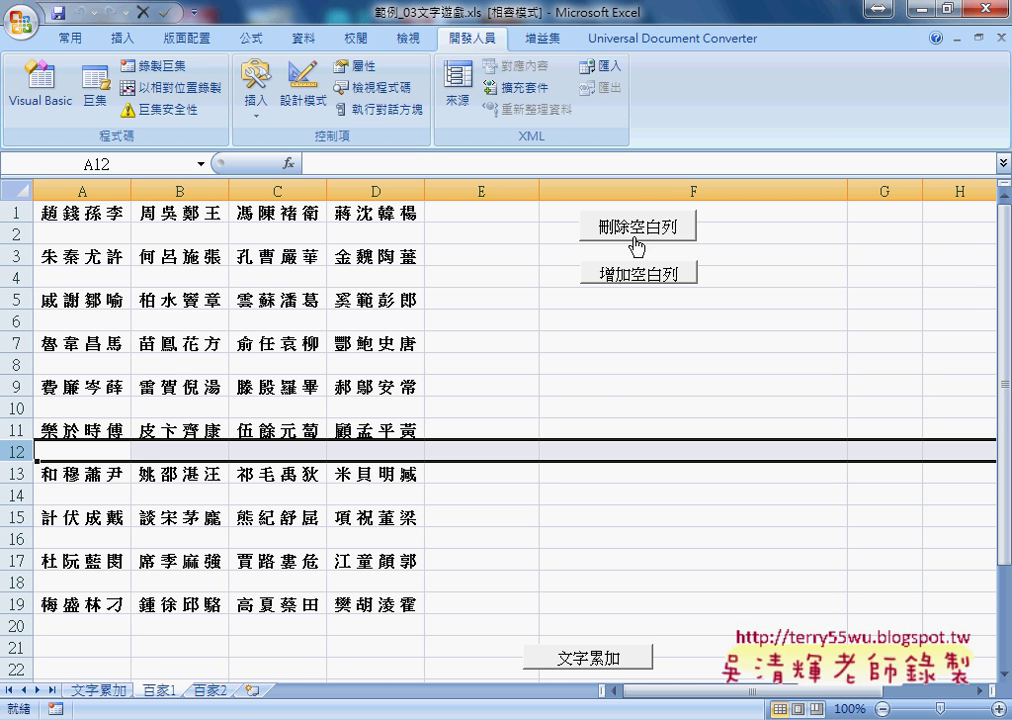
click(211, 690)
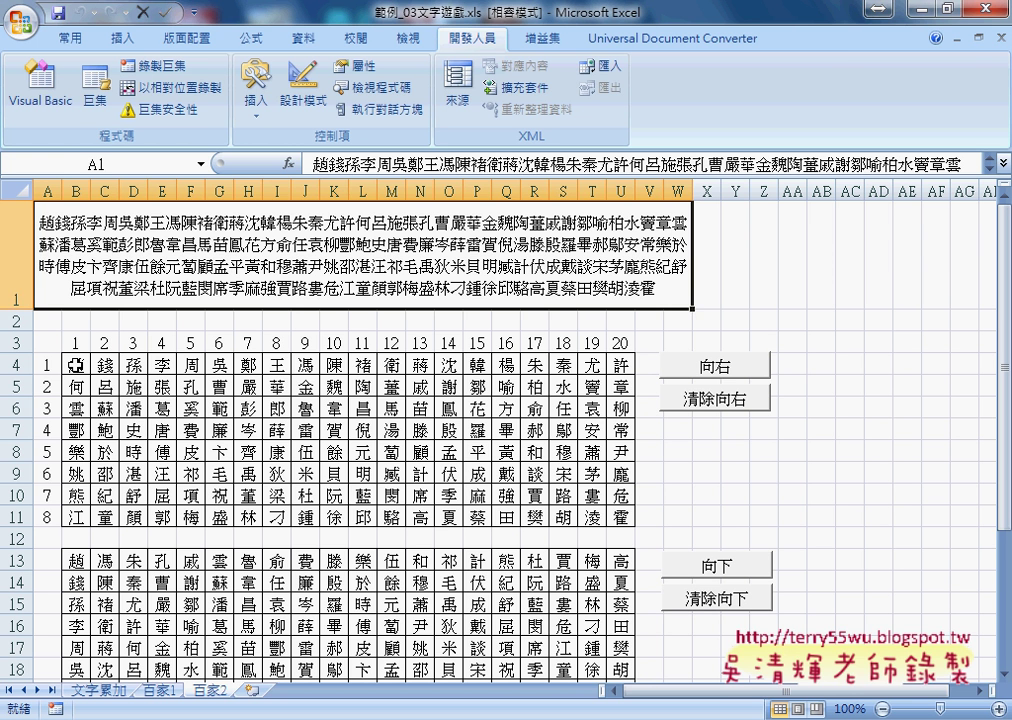
Select grid B4:U11, empty it with 清除向右, then refill it row by row with 向右.
drag(75, 366, 620, 366)
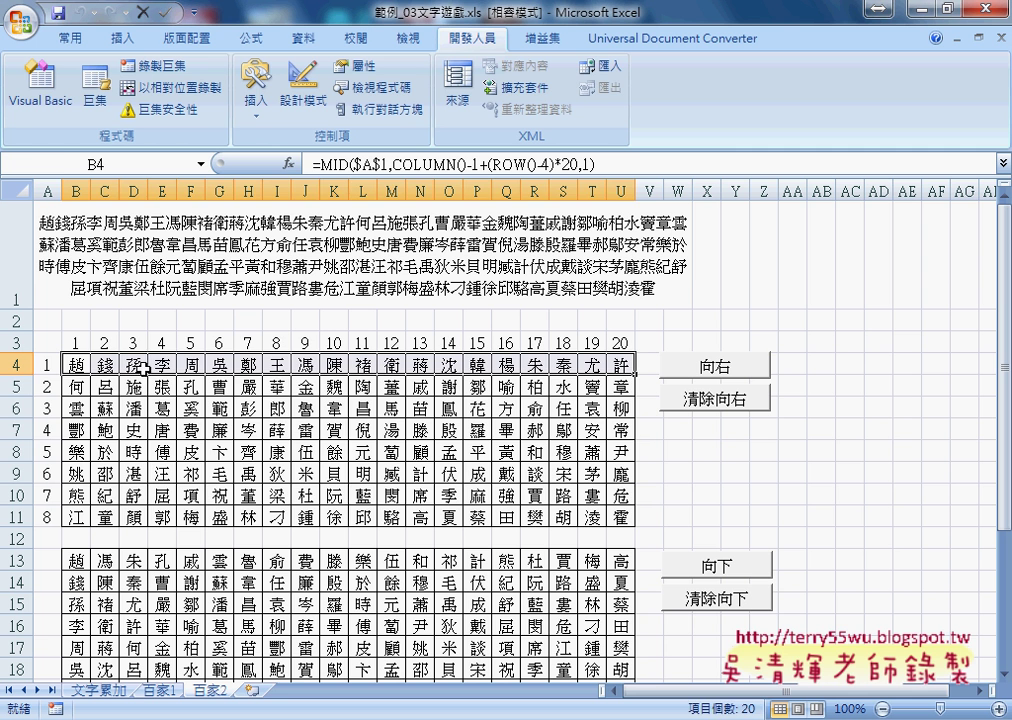
mouse_move(76, 366)
mouse_down()
mouse_move(578, 517)
mouse_move(612, 516)
mouse_up()
click(725, 405)
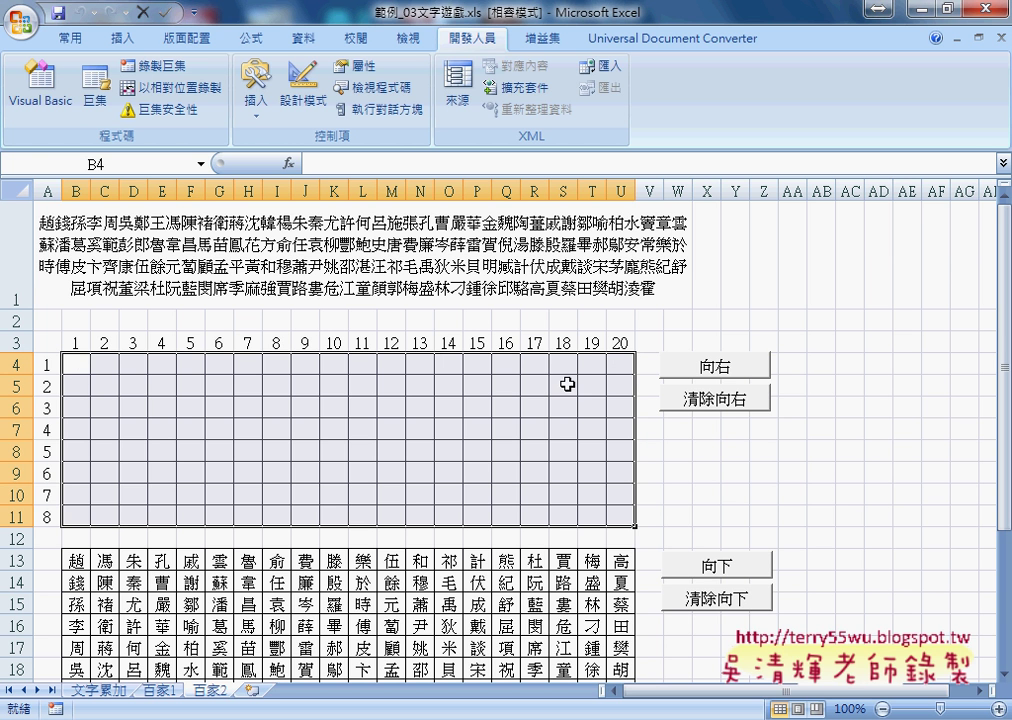
click(714, 370)
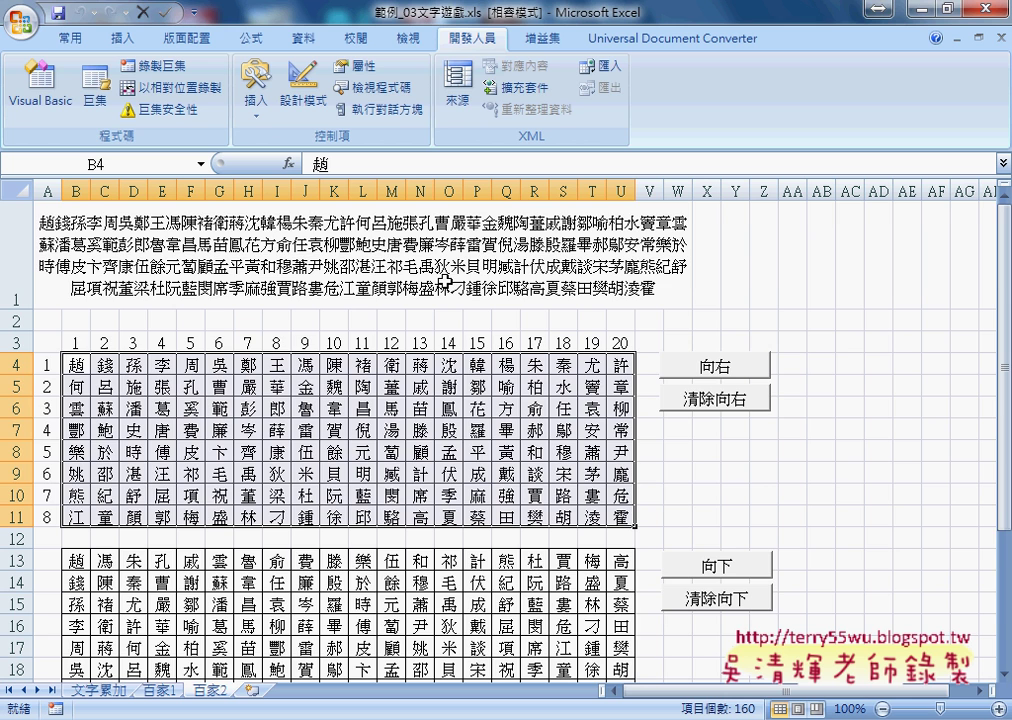
Empty the lower 百家2 grid with 清除向下, then fill it column by column with 向下.
scroll(707, 481, down, 2)
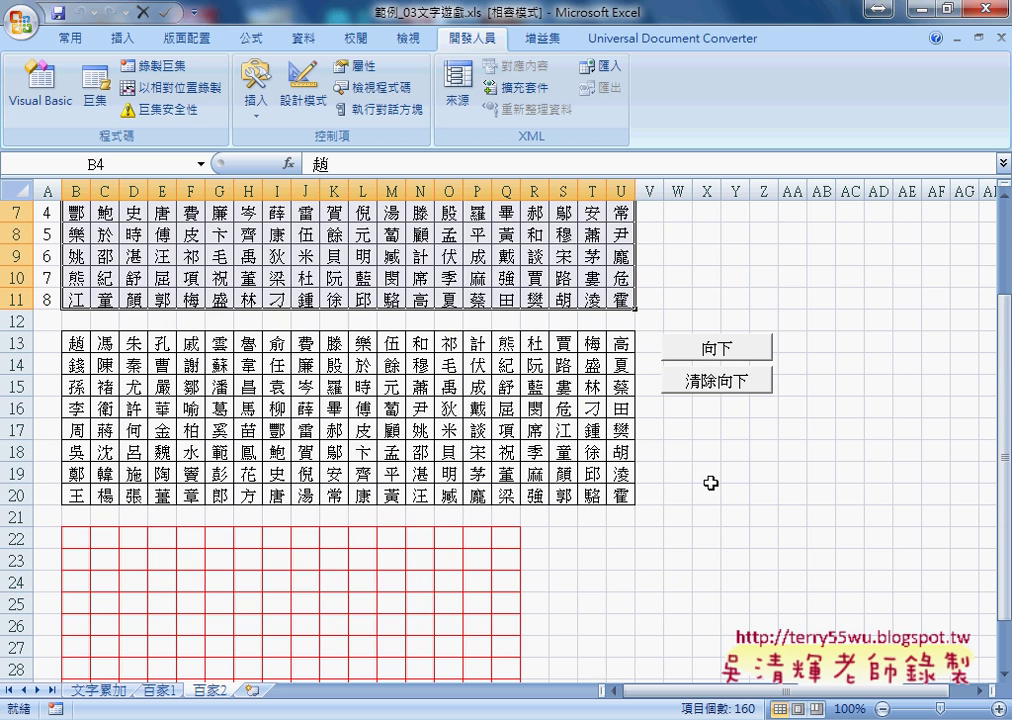
scroll(696, 273, up, 2)
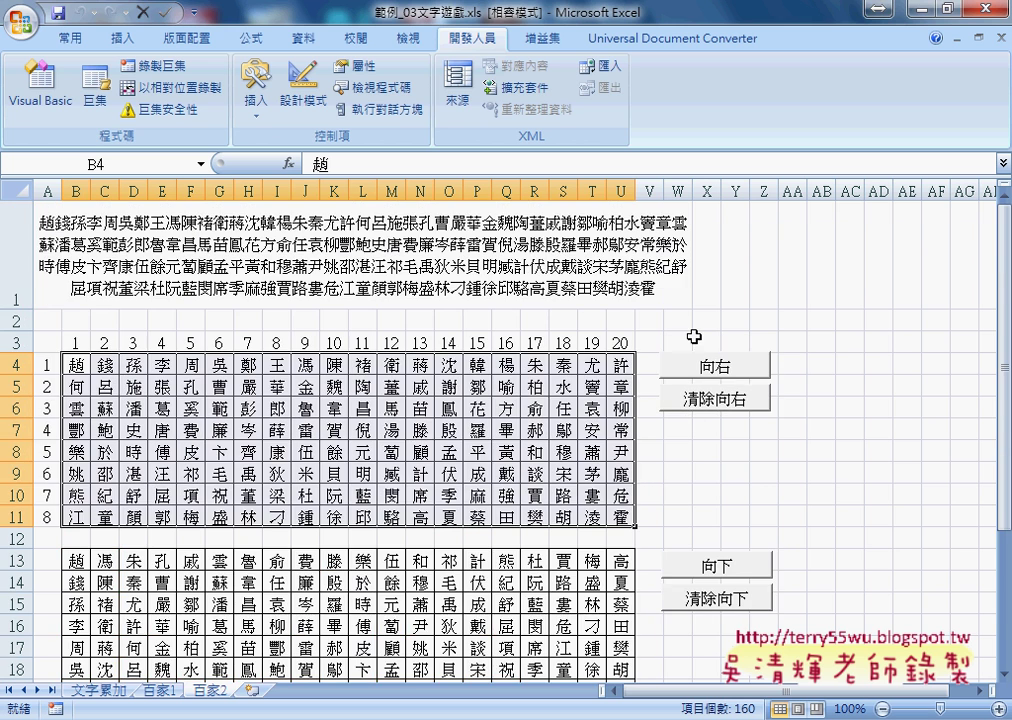
scroll(705, 526, down, 1)
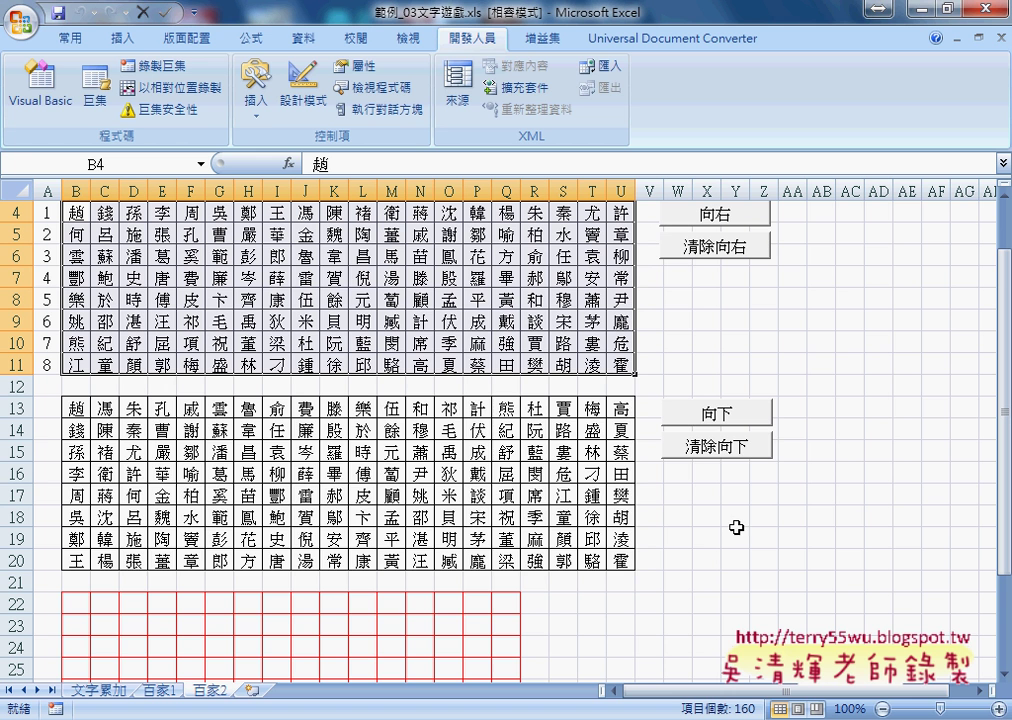
click(755, 449)
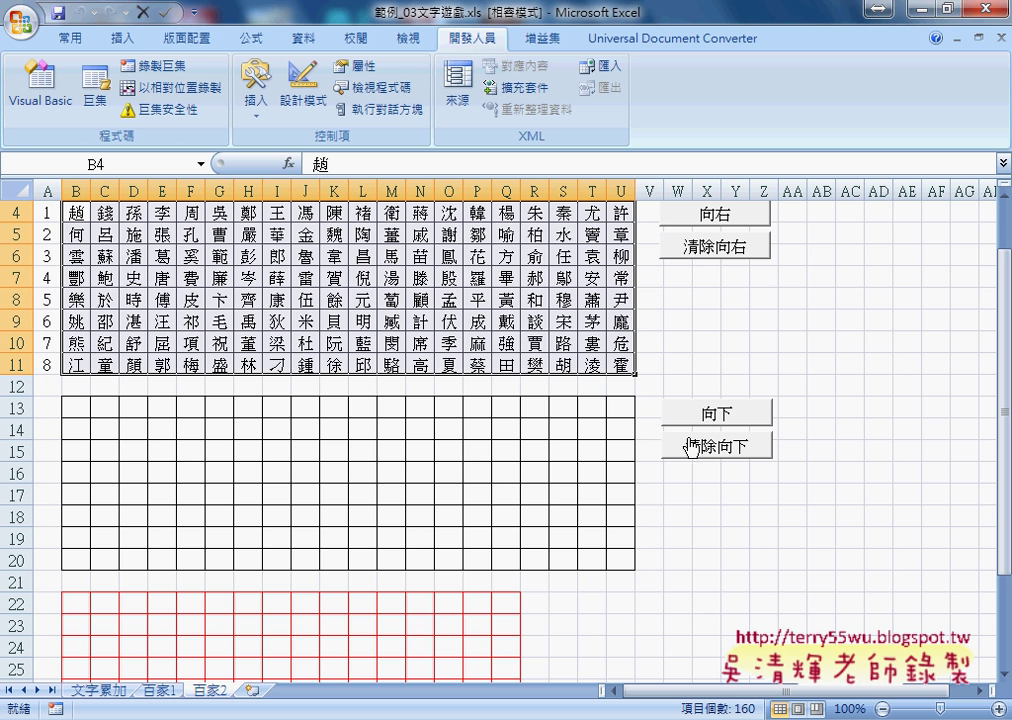
click(715, 412)
Select columns B13:B20 and C13:C20, empty the lower grid with 清除向下, and return to 文字累加.
drag(76, 409, 76, 560)
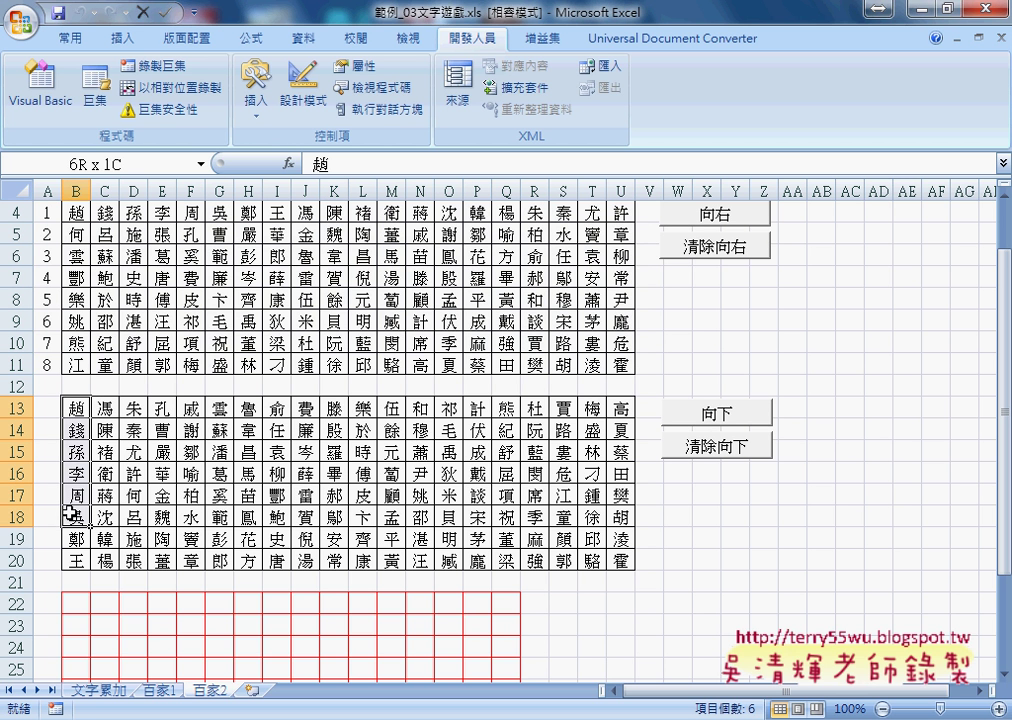
drag(100, 407, 103, 561)
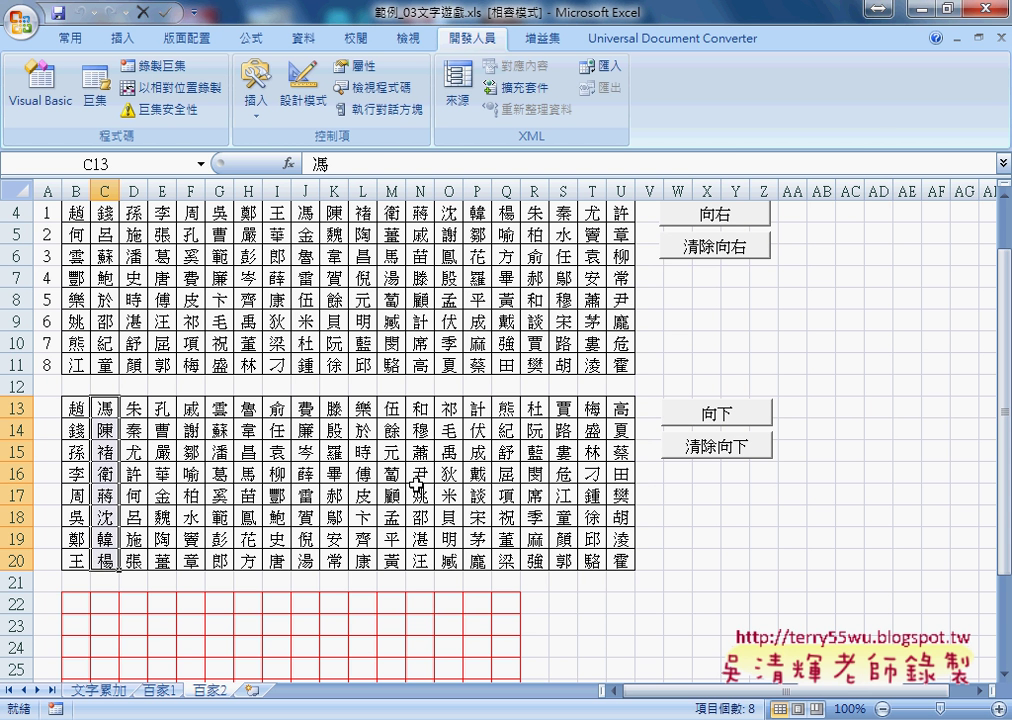
click(705, 448)
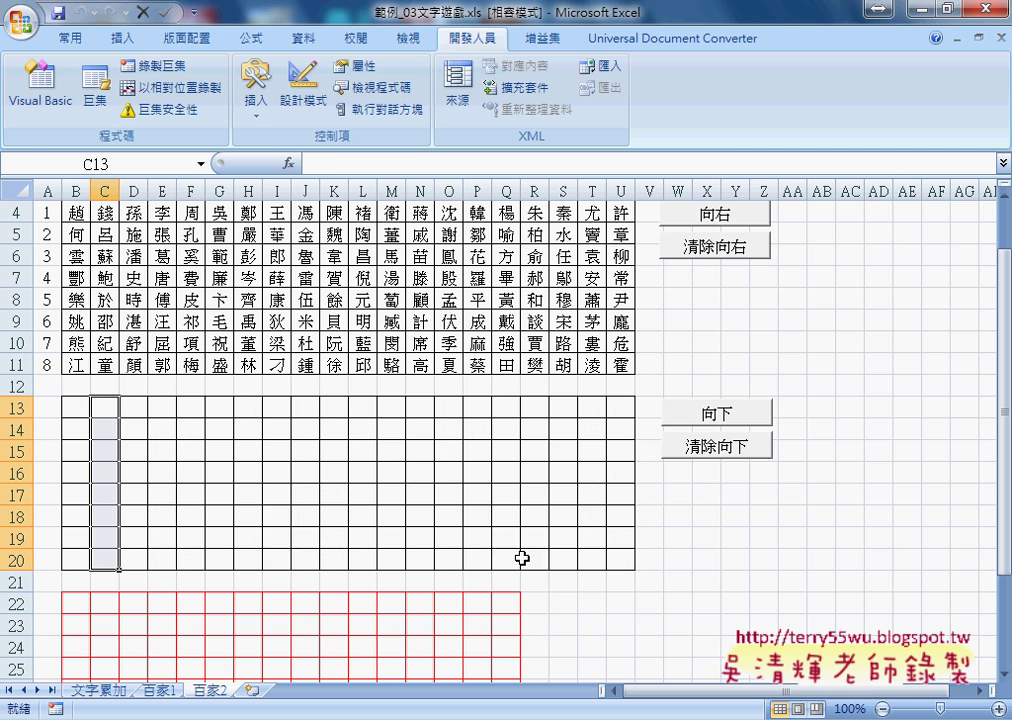
click(108, 690)
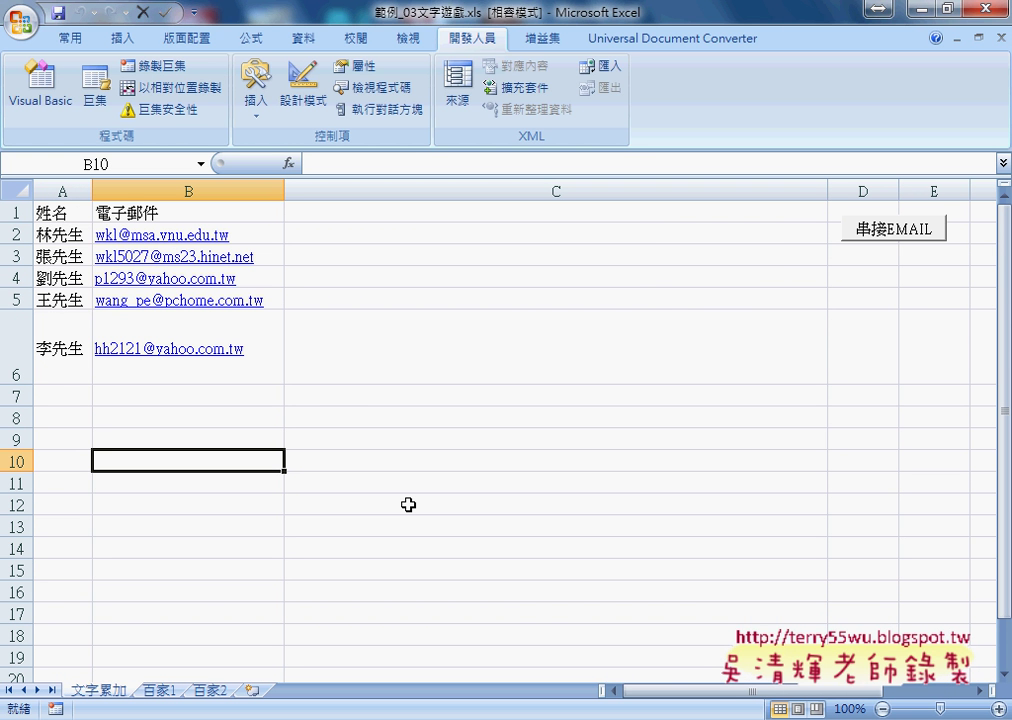